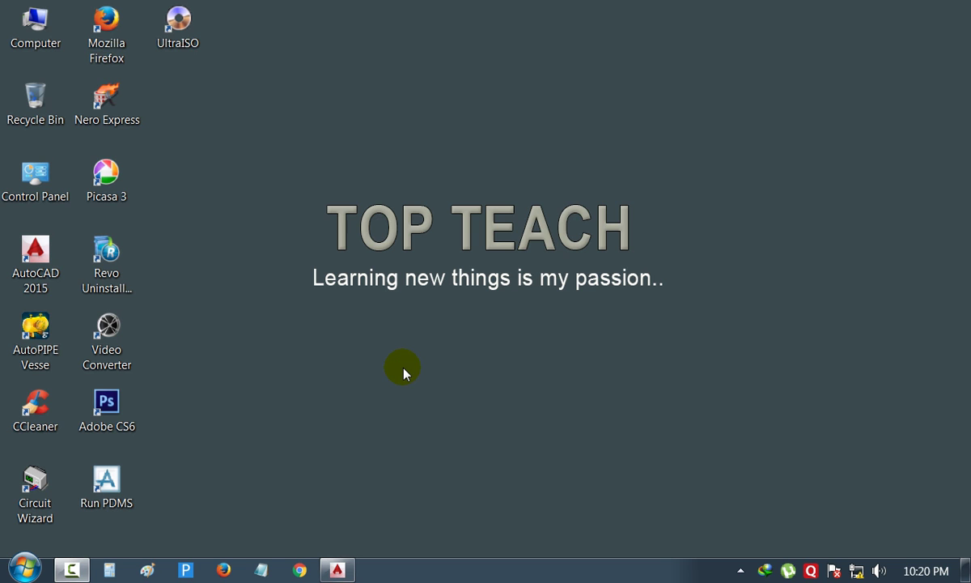
- Restore AutoCAD and open the recent drawing 00.dwg from the start page
left_click(323, 569)
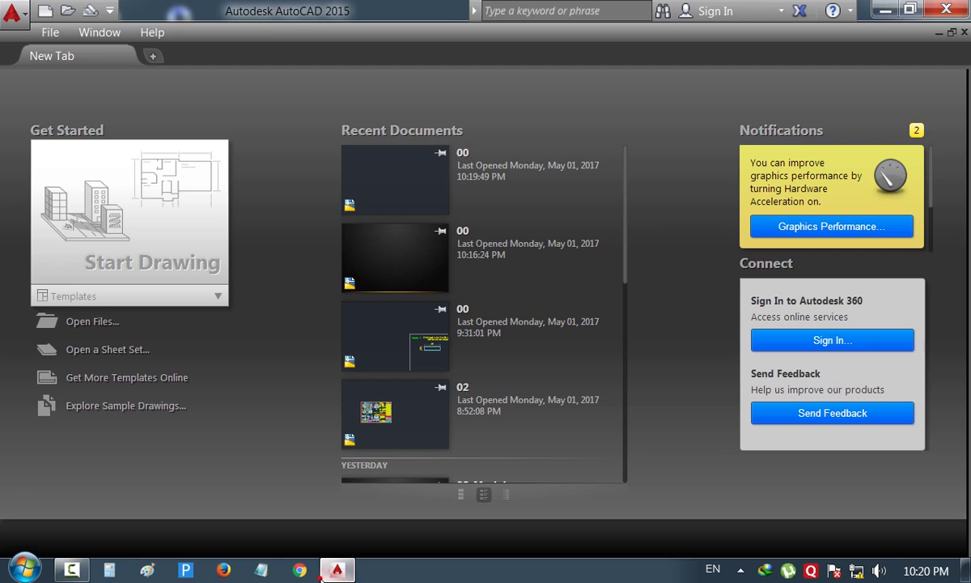
left_click(393, 202)
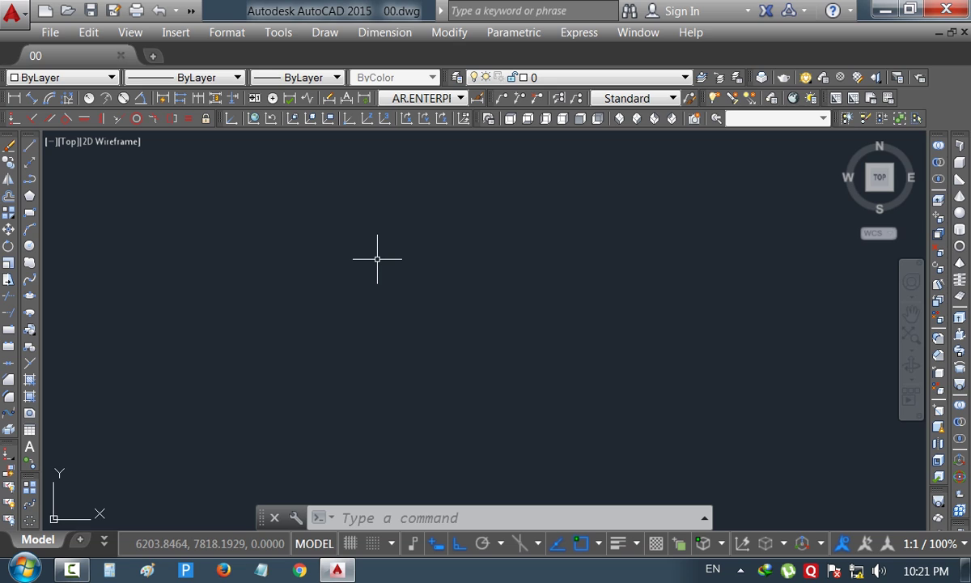
- Draw a 980-long horizontal base line
type("l")
key("Return")
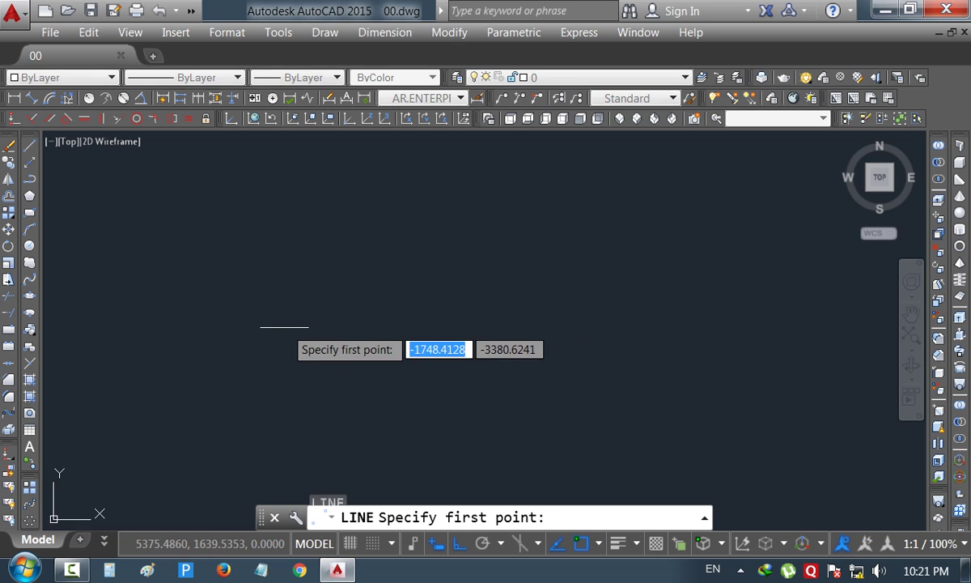
left_click(283, 327)
type("98")
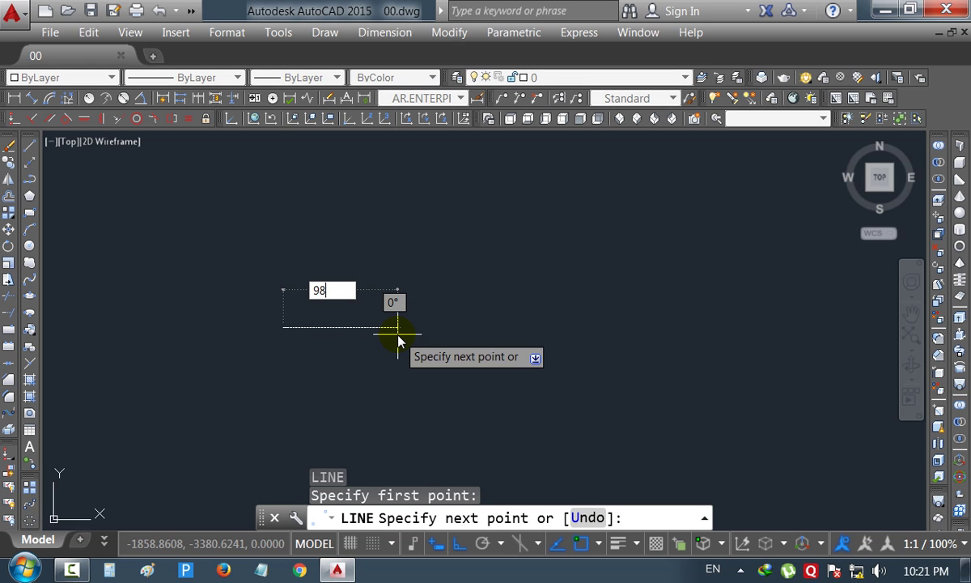
type("0")
key("Return")
key("Escape")
scroll(234, 285, "up", 8)
scroll(433, 298, "up", 2)
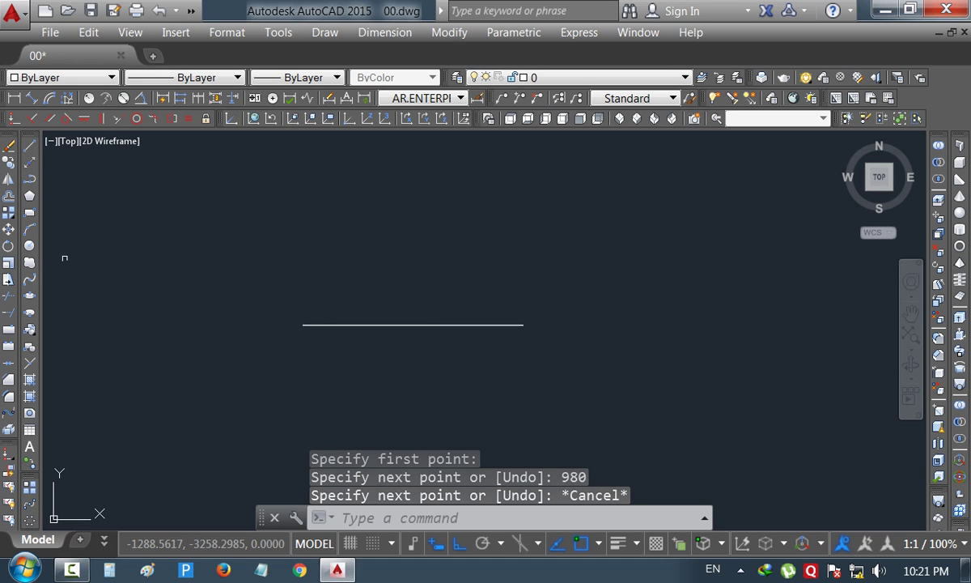
- Draw an ellipse spanning the base line's ends with a 980/4 half-height
left_click(33, 304)
left_click(303, 325)
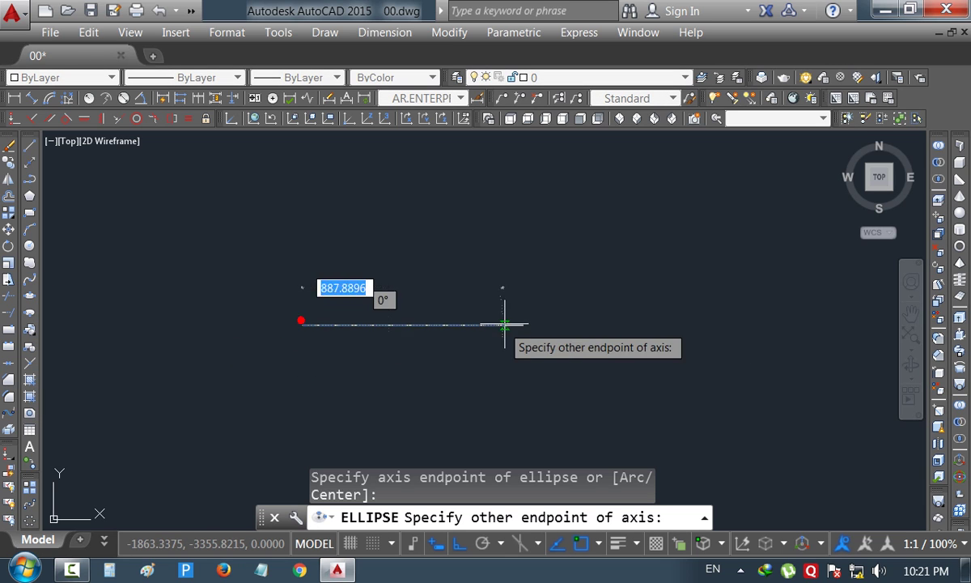
left_click(522, 324)
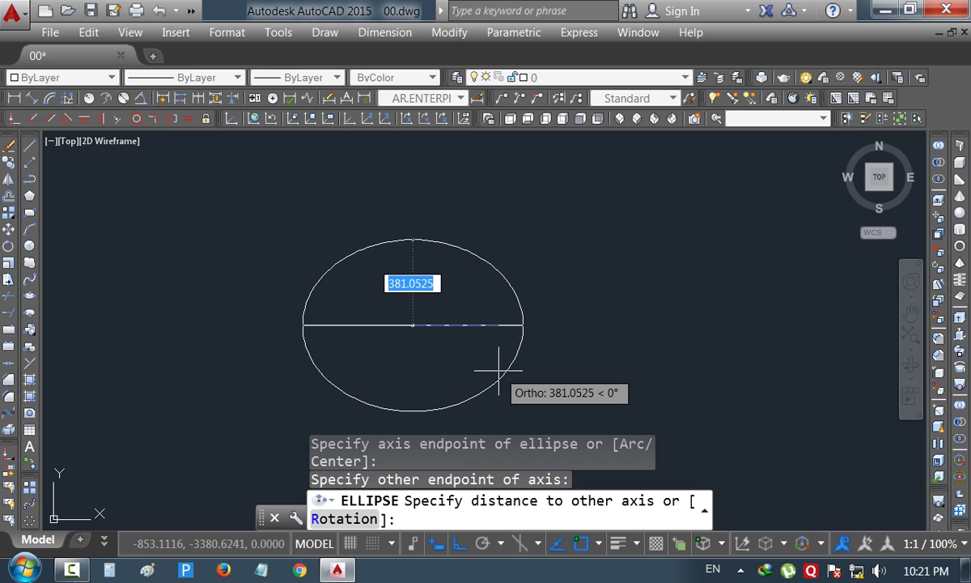
type("980/4")
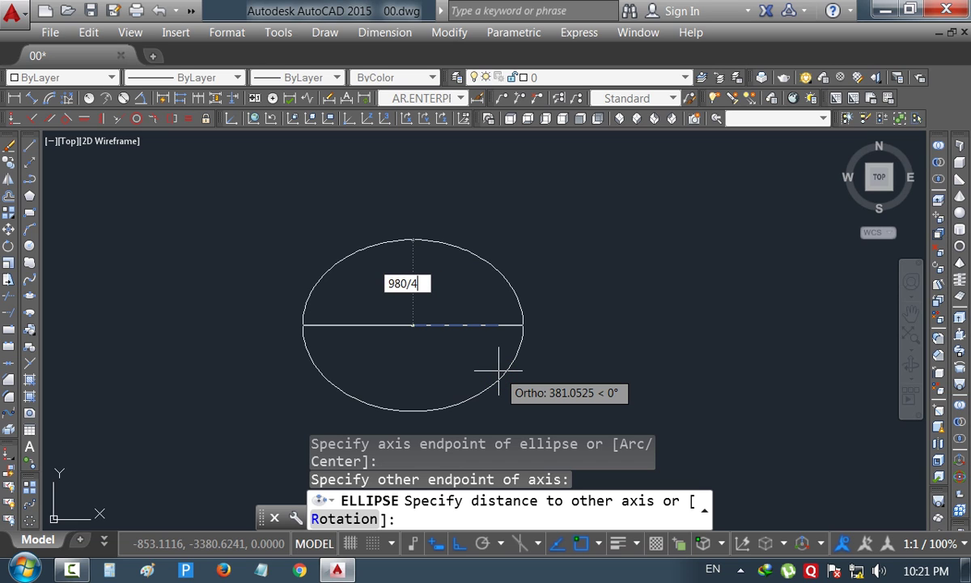
key("Return")
scroll(412, 355, "up", 2)
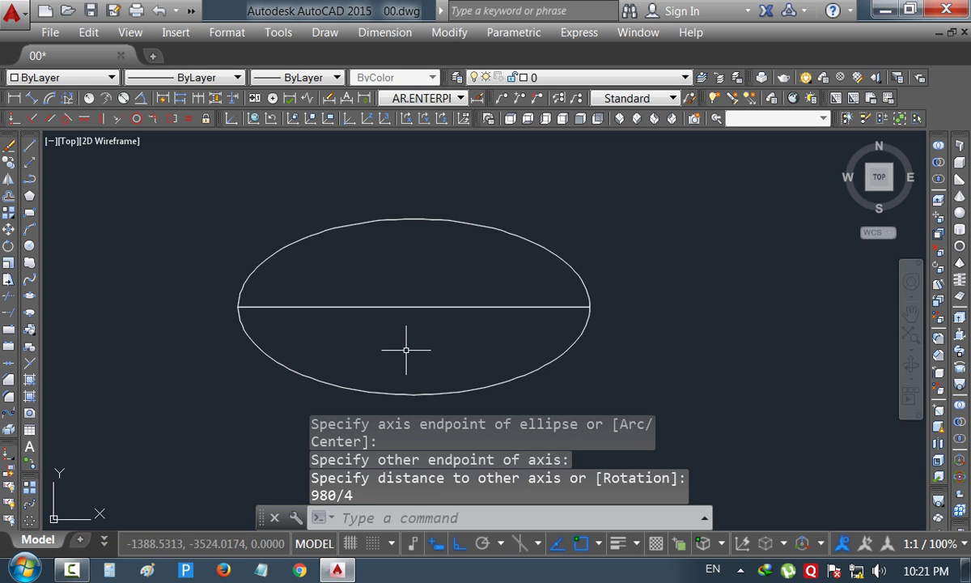
- Trim away the ellipse's lower half below the base line
type("tr")
key("Return")
key("Return")
left_click(370, 347)
left_click(289, 363)
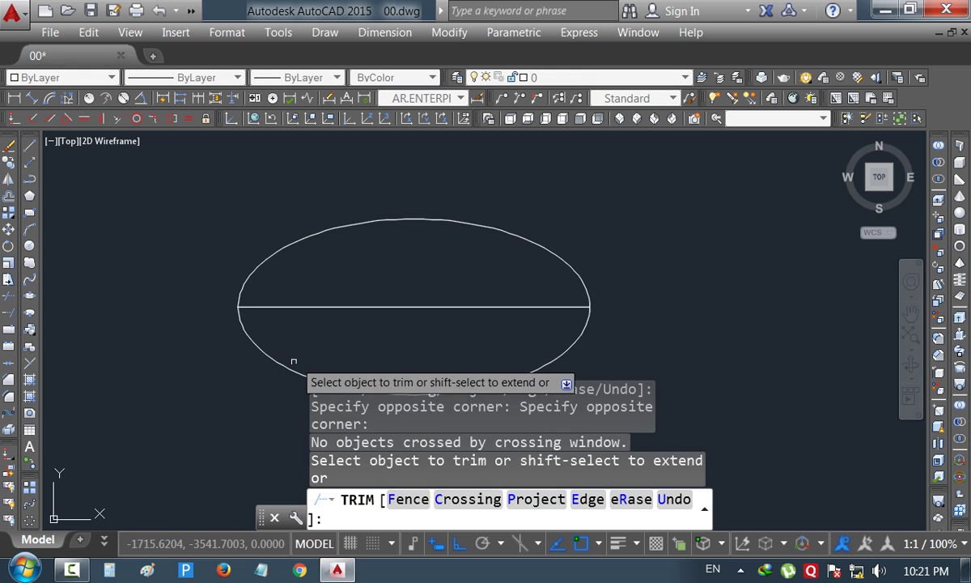
left_click(293, 362)
left_click(282, 358)
key("Escape")
middle_click_drag(403, 310, 326, 290)
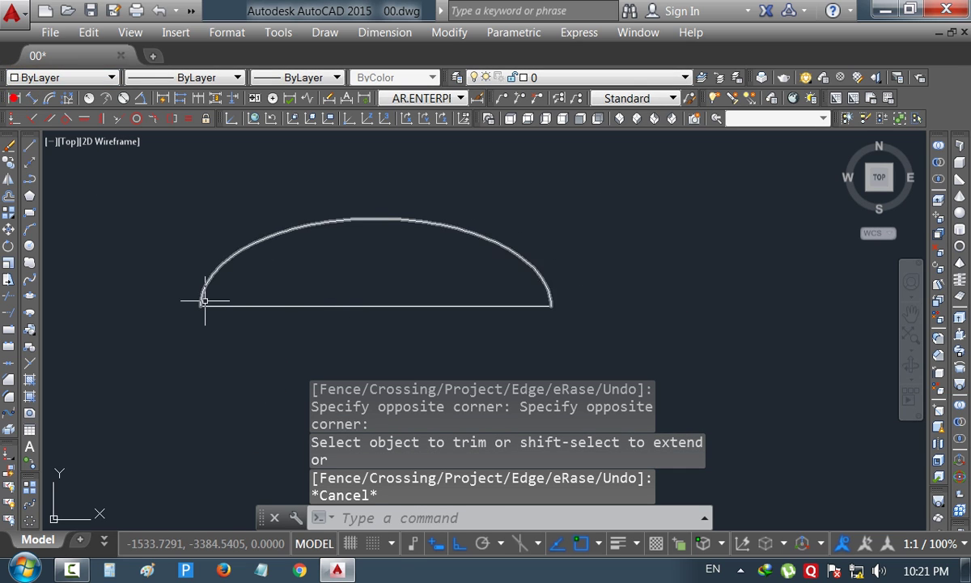
- Add a 980 linear dimension across the base ends, below the base
key("Escape")
left_click(12, 98)
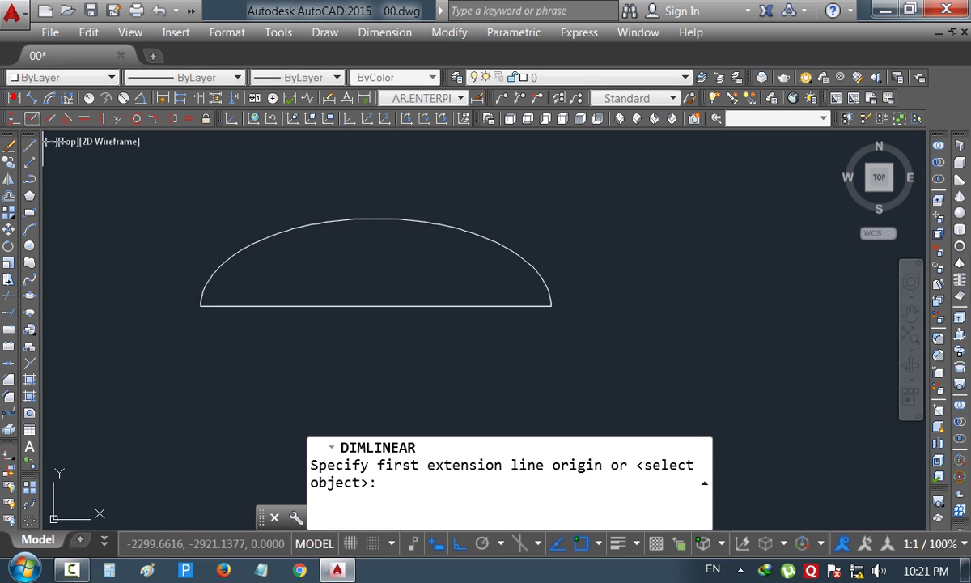
left_click(200, 306)
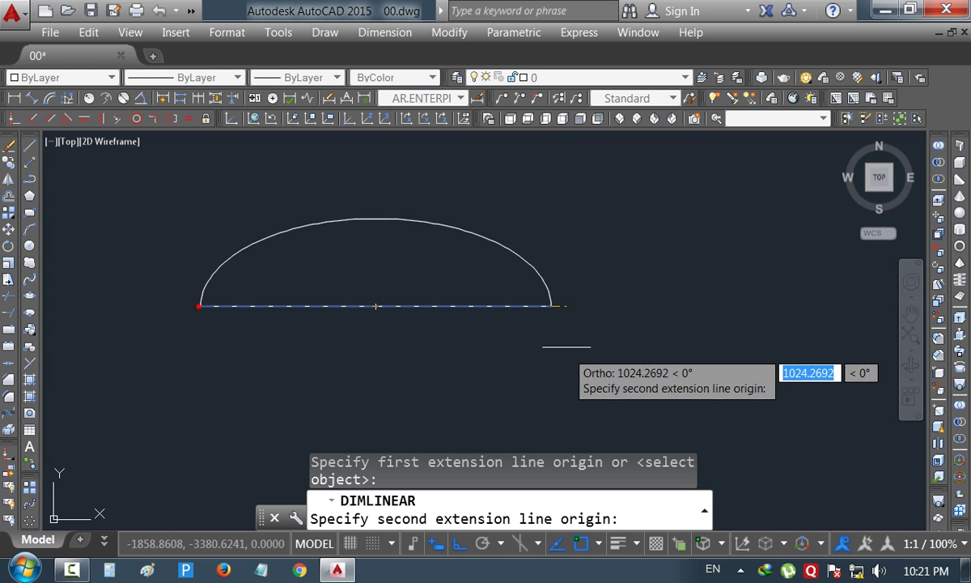
left_click(550, 306)
left_click(383, 358)
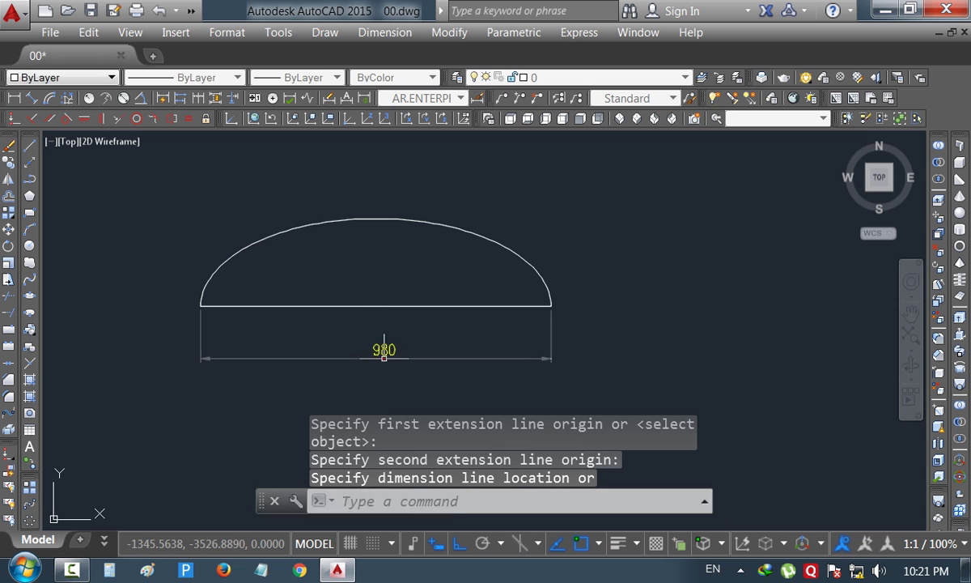
scroll(197, 276, "down", 2)
scroll(346, 289, "up", 2)
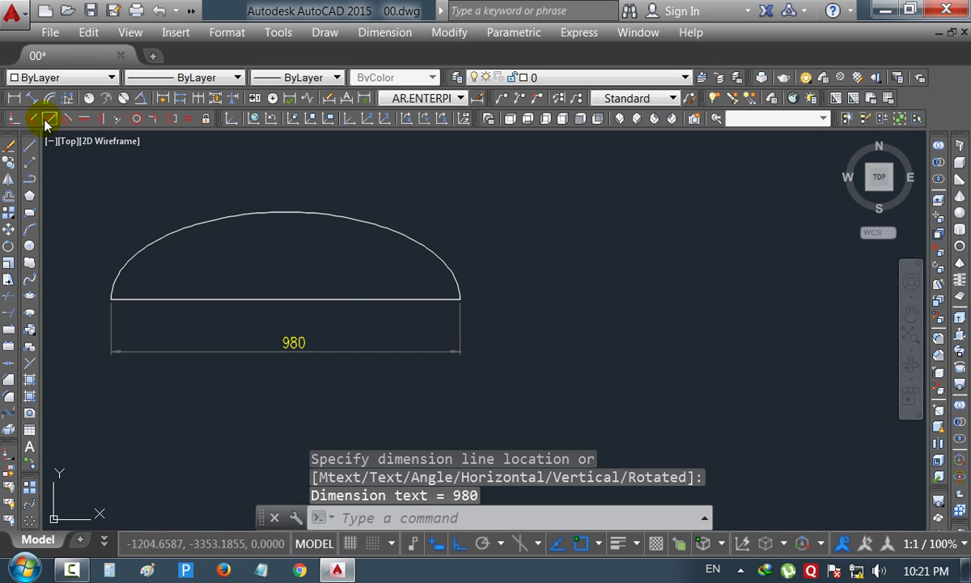
- Add a 245 linear dimension from the base midpoint up to the crown
left_click(14, 97)
left_click(285, 299)
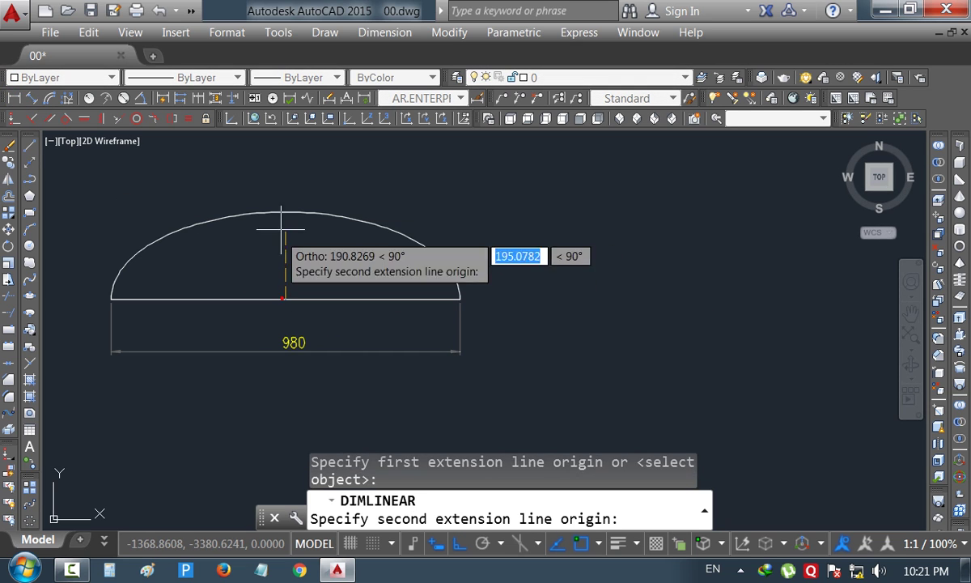
left_click(282, 212)
left_click(282, 240)
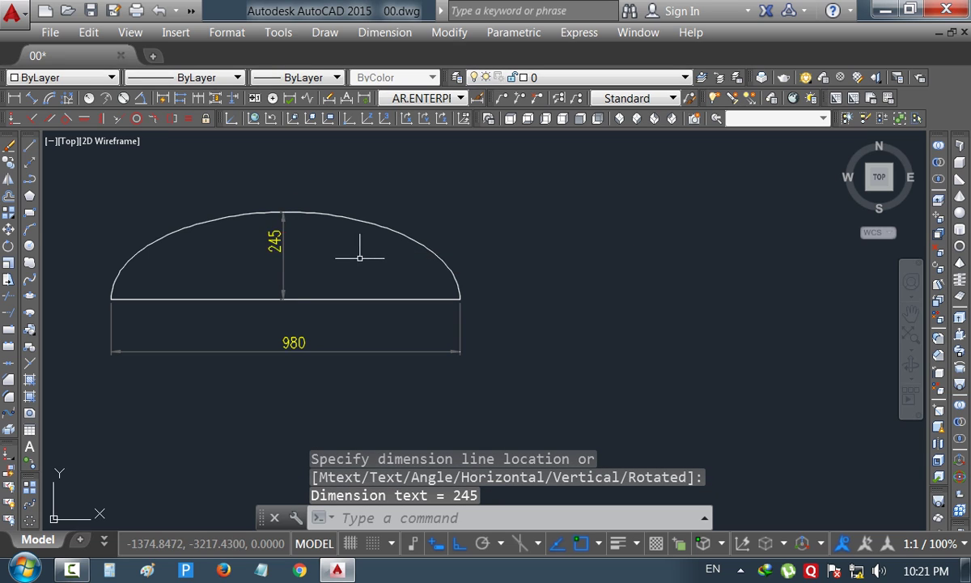
scroll(345, 255, "up", 2)
scroll(344, 254, "down", 3)
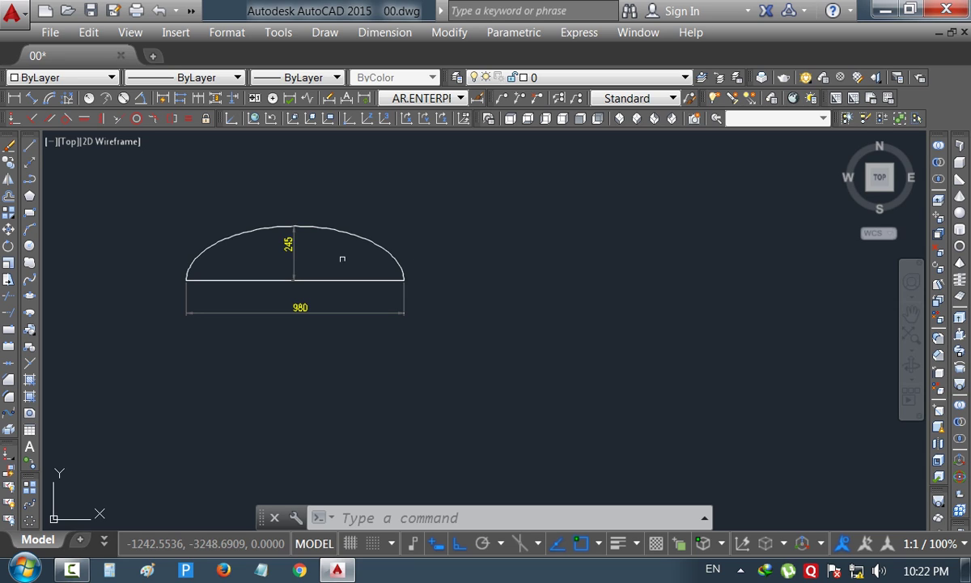
scroll(307, 264, "down", 2)
scroll(329, 264, "up", 4)
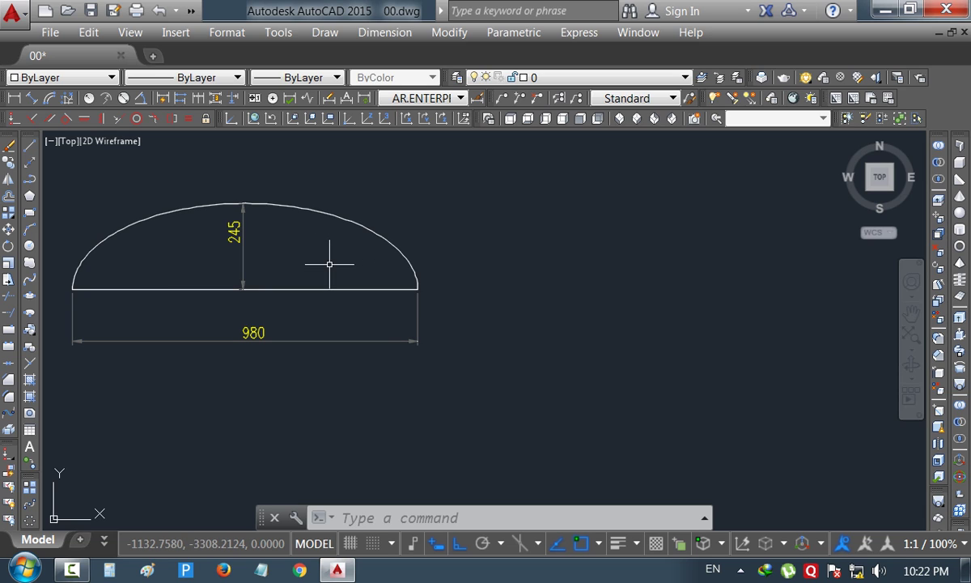
scroll(329, 264, "down", 4)
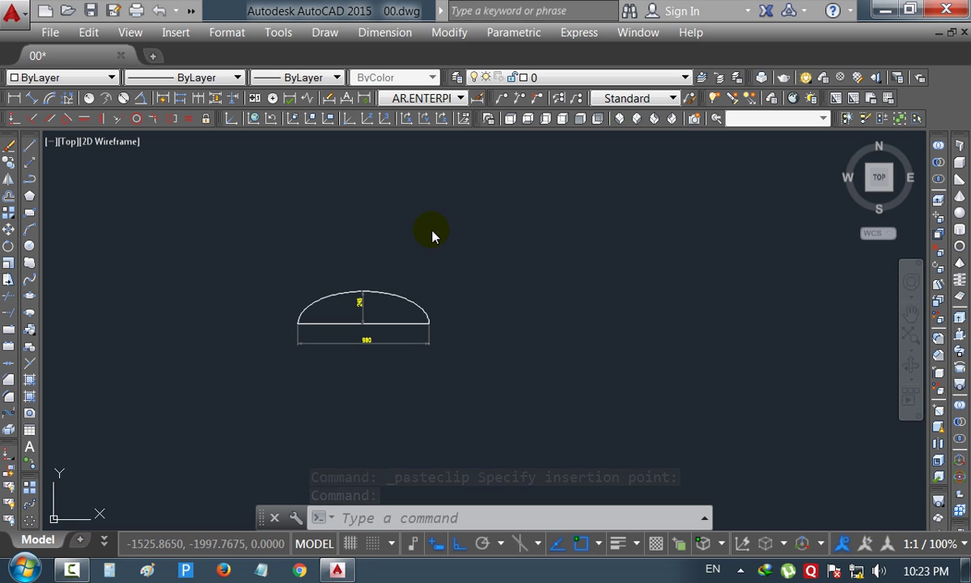
left_click(524, 291)
left_click(614, 259)
scroll(613, 261, "down", 4)
scroll(265, 265, "up", 4)
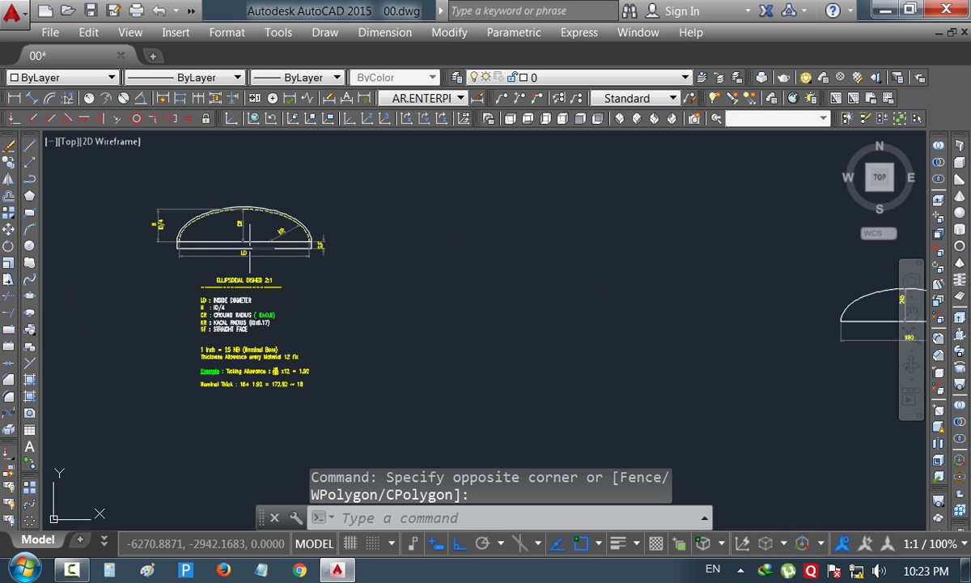
scroll(340, 234, "up", 6)
scroll(396, 210, "down", 3)
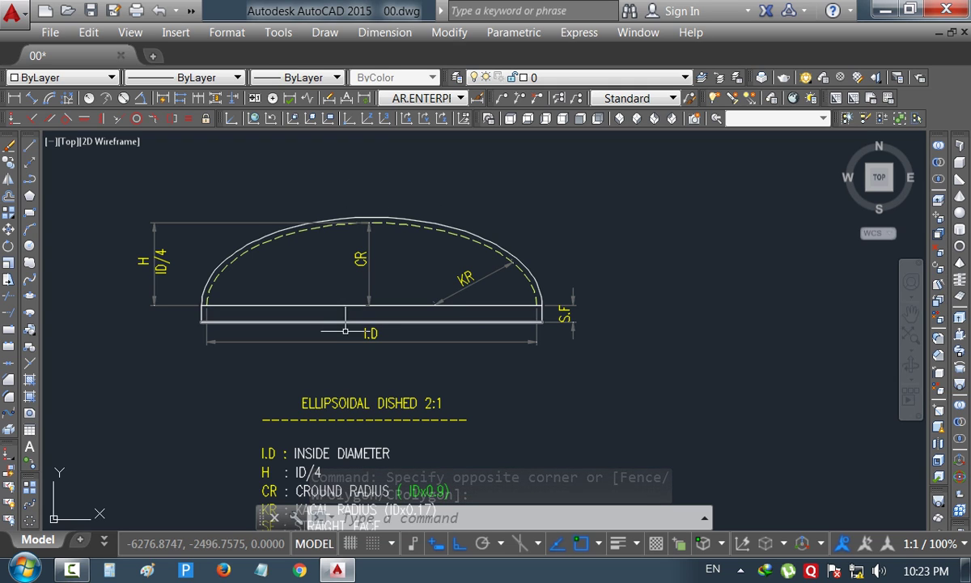
scroll(232, 332, "up", 2)
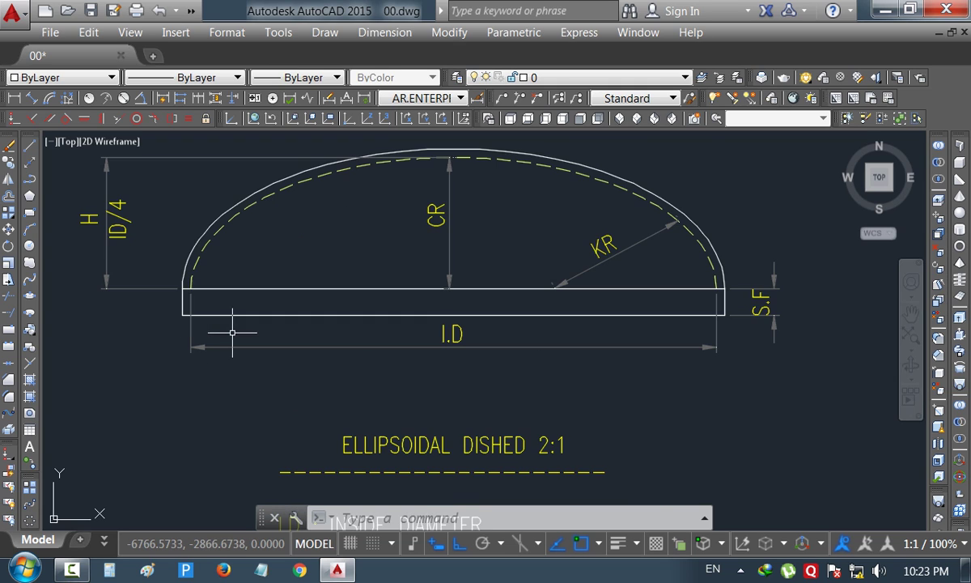
left_click(459, 370)
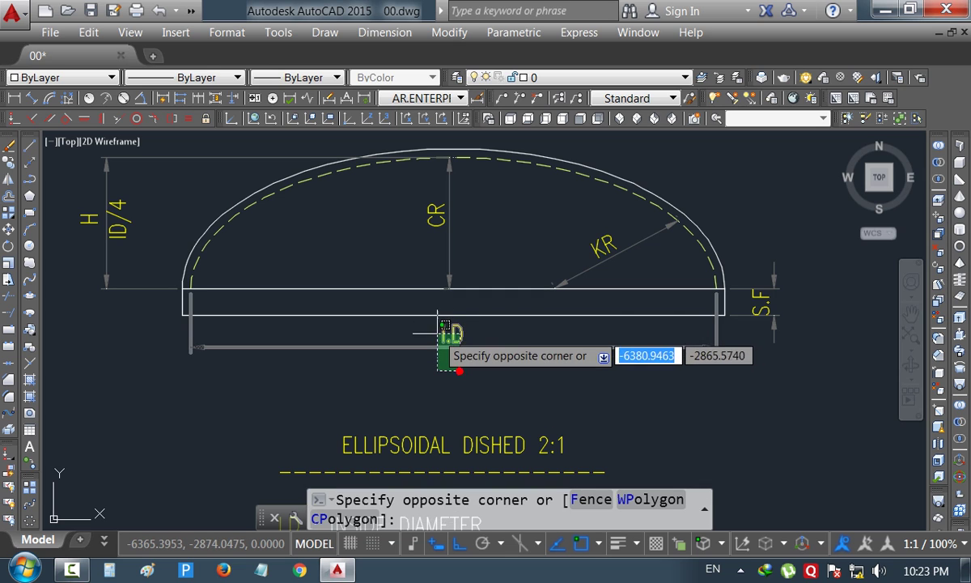
left_click(450, 332)
key("Escape")
key("Escape")
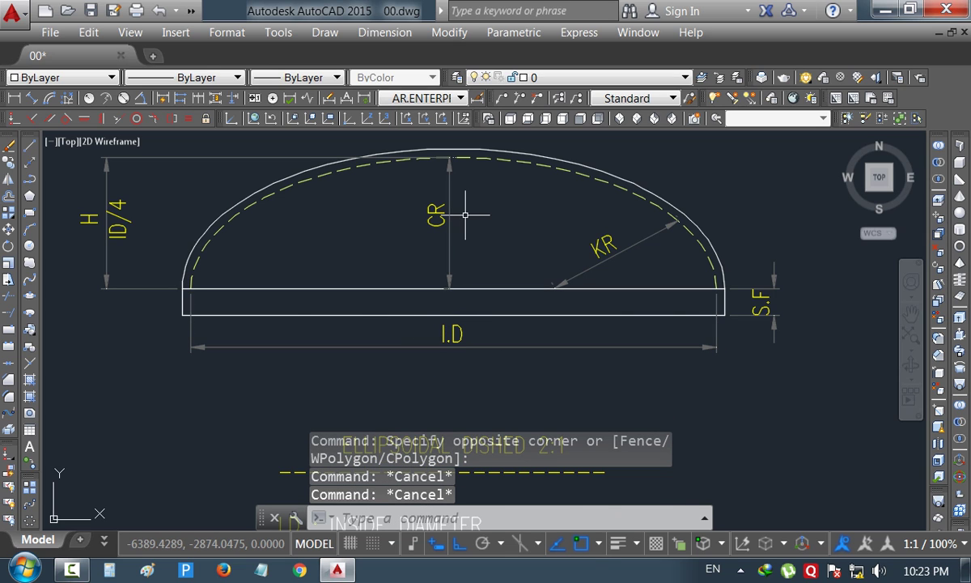
left_click(443, 208)
left_click(412, 216)
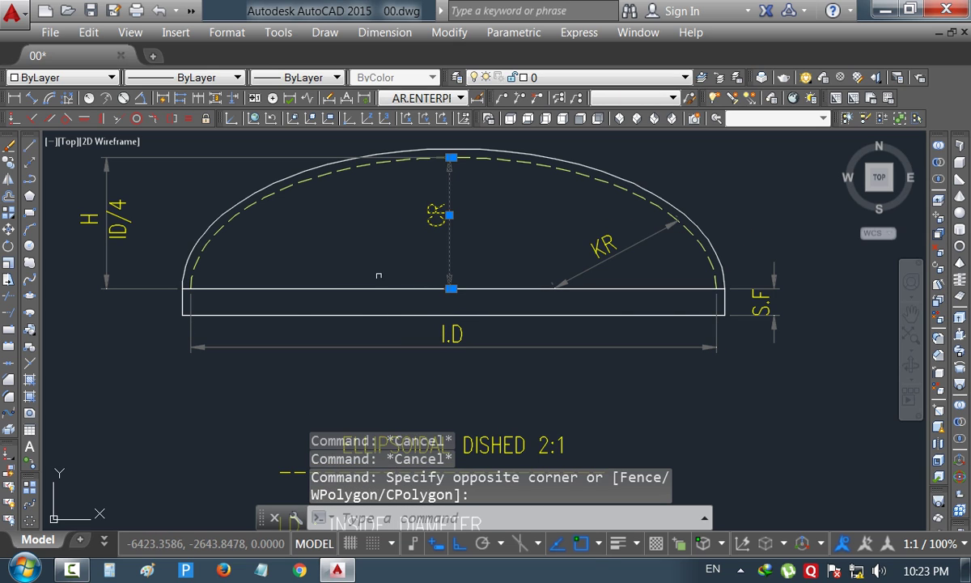
key("Escape")
left_click(421, 274)
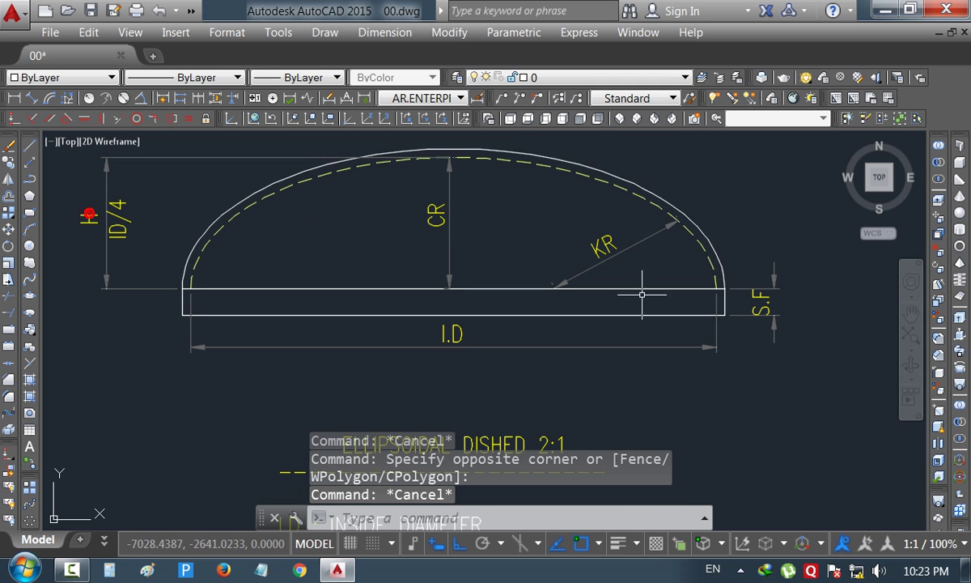
left_click(636, 267)
left_click(610, 240)
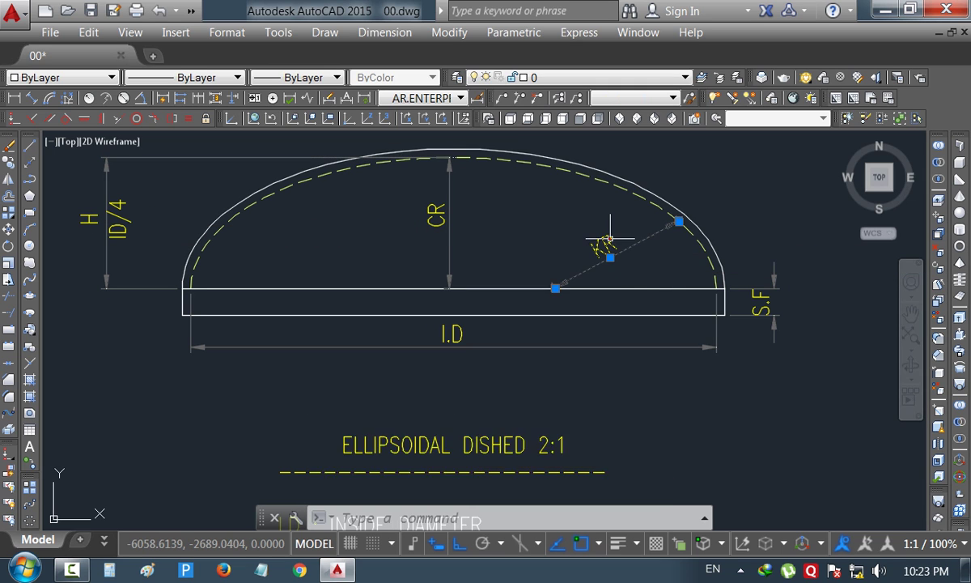
key("Escape")
scroll(816, 285, "up", 3)
scroll(800, 304, "down", 2)
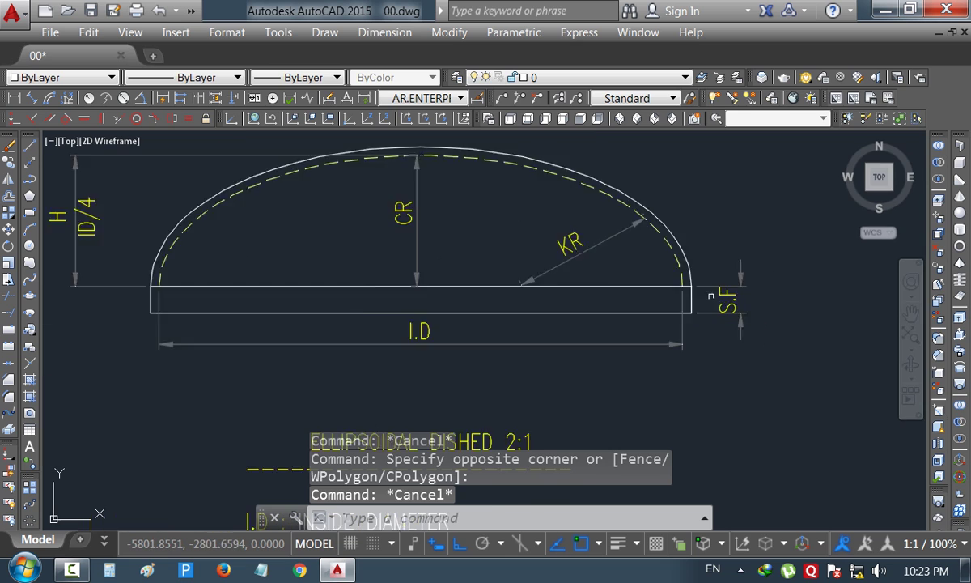
scroll(777, 300, "down", 3)
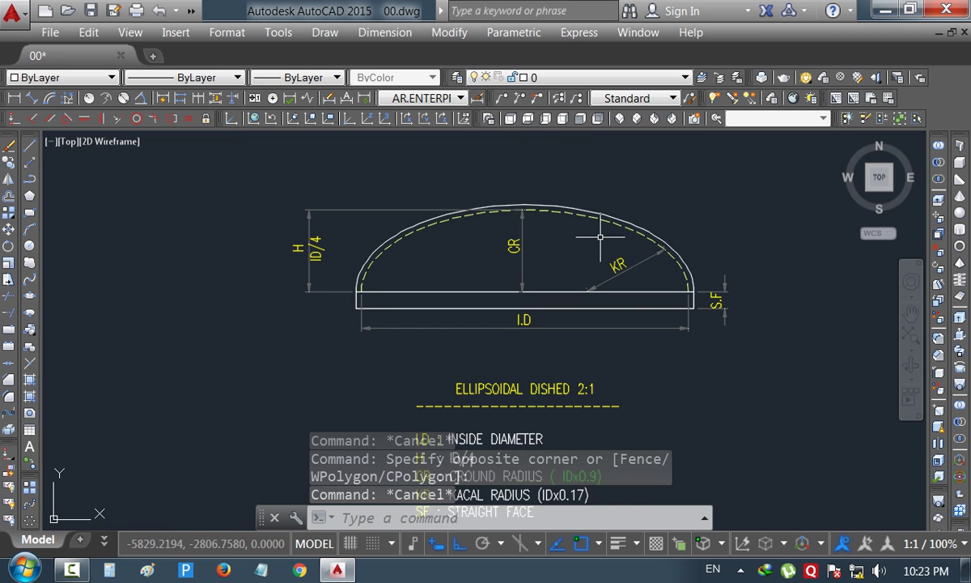
scroll(307, 275, "down", 4)
scroll(425, 297, "up", 4)
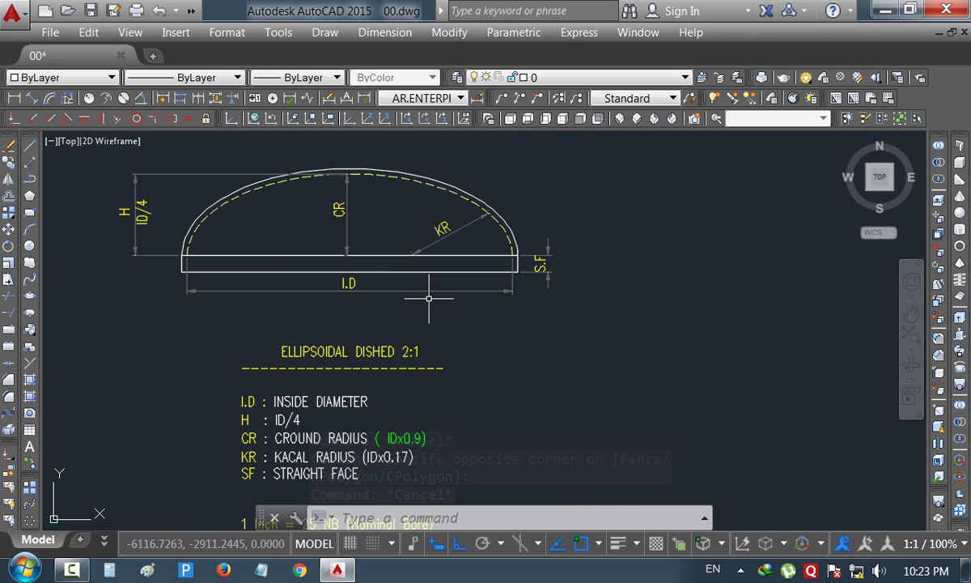
scroll(240, 236, "down", 2)
scroll(275, 250, "up", 3)
scroll(282, 254, "down", 5)
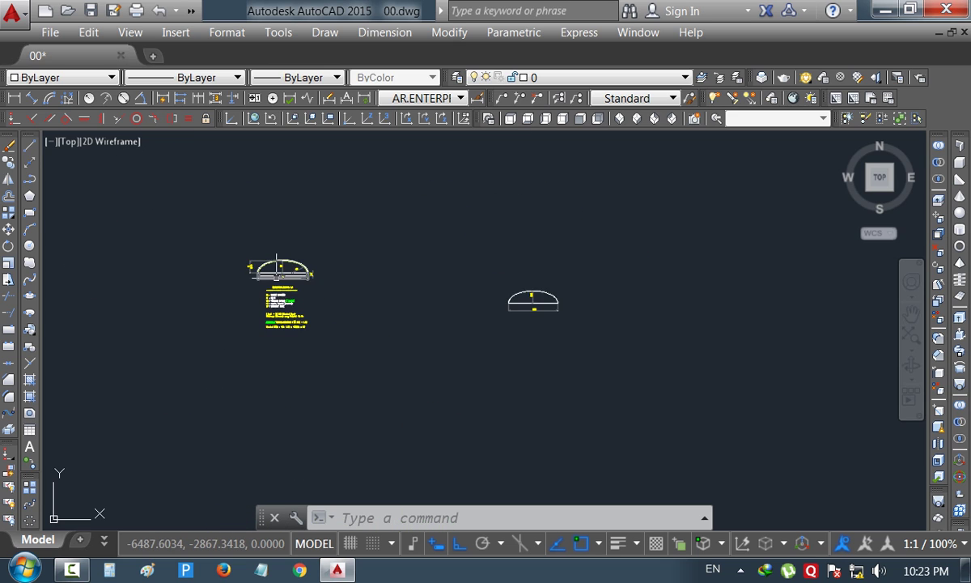
scroll(641, 325, "up", 3)
scroll(419, 215, "up", 2)
scroll(441, 267, "down", 2)
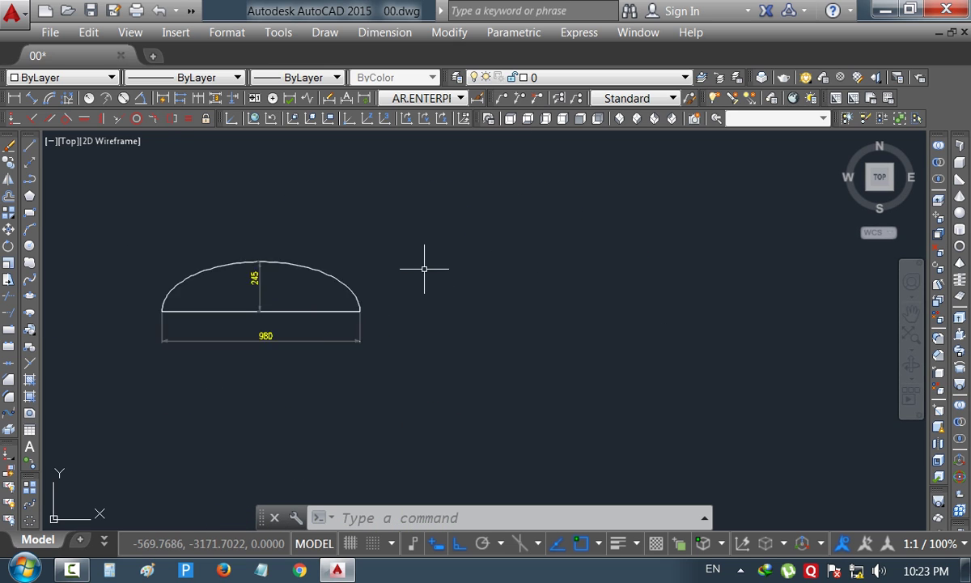
scroll(425, 268, "up", 2)
scroll(133, 384, "up", 2)
scroll(136, 383, "up", 2)
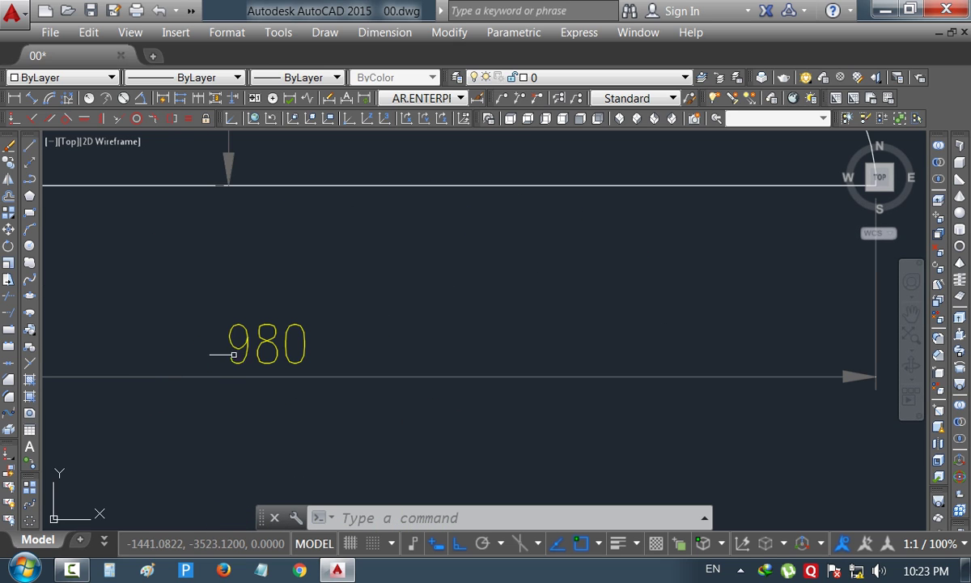
scroll(364, 346, "down", 4)
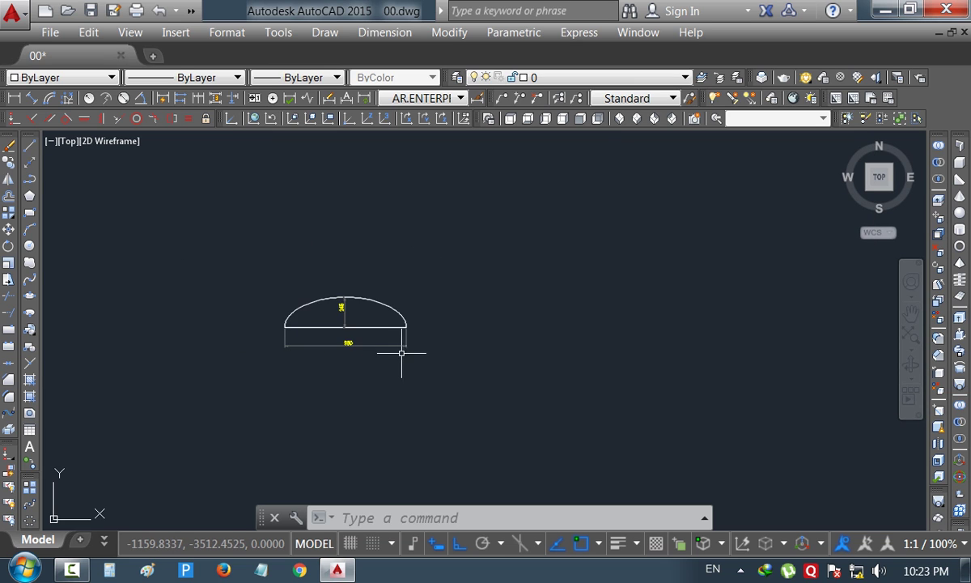
scroll(437, 331, "down", 2)
scroll(180, 300, "up", 3)
scroll(321, 282, "up", 3)
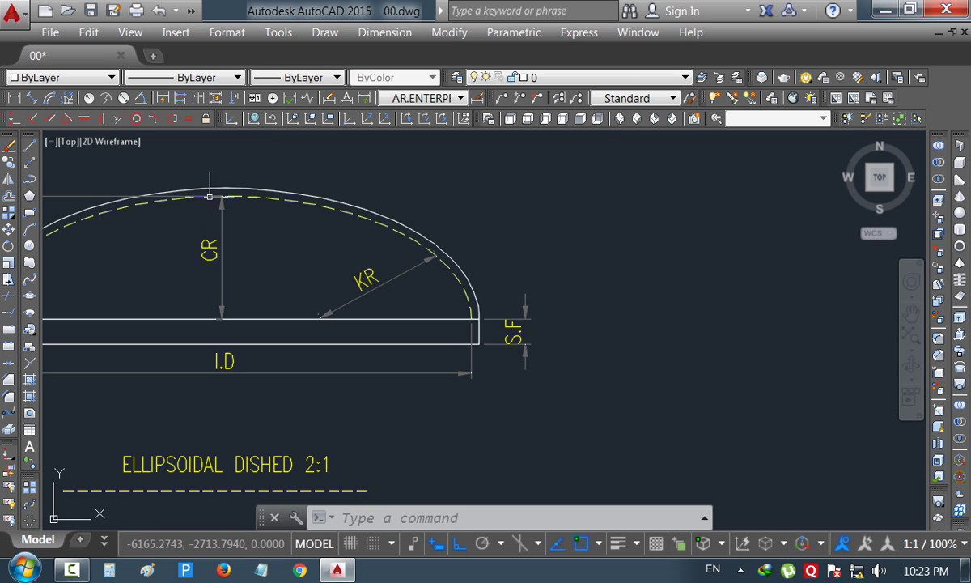
scroll(227, 248, "down", 2)
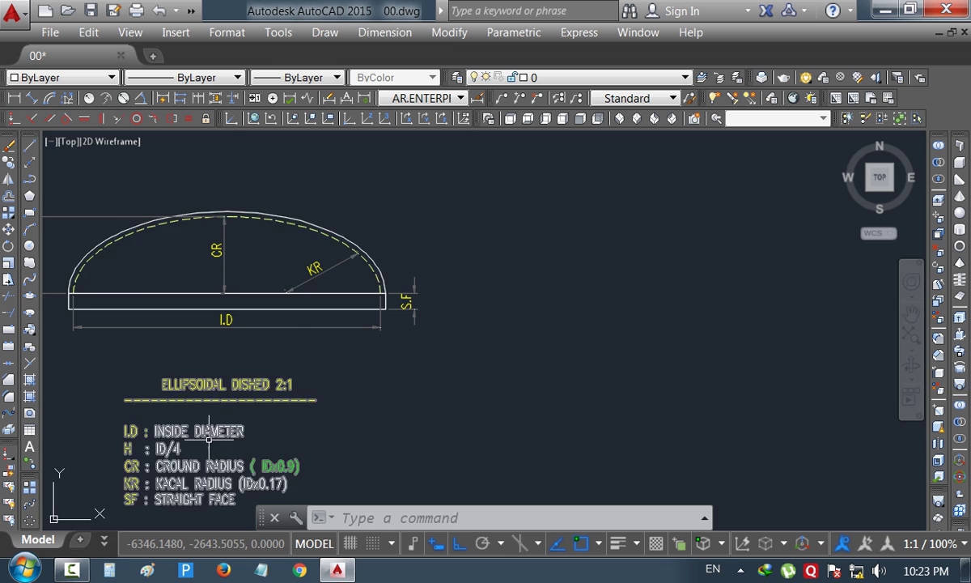
scroll(243, 453, "up", 3)
scroll(275, 324, "down", 1)
scroll(307, 393, "up", 2)
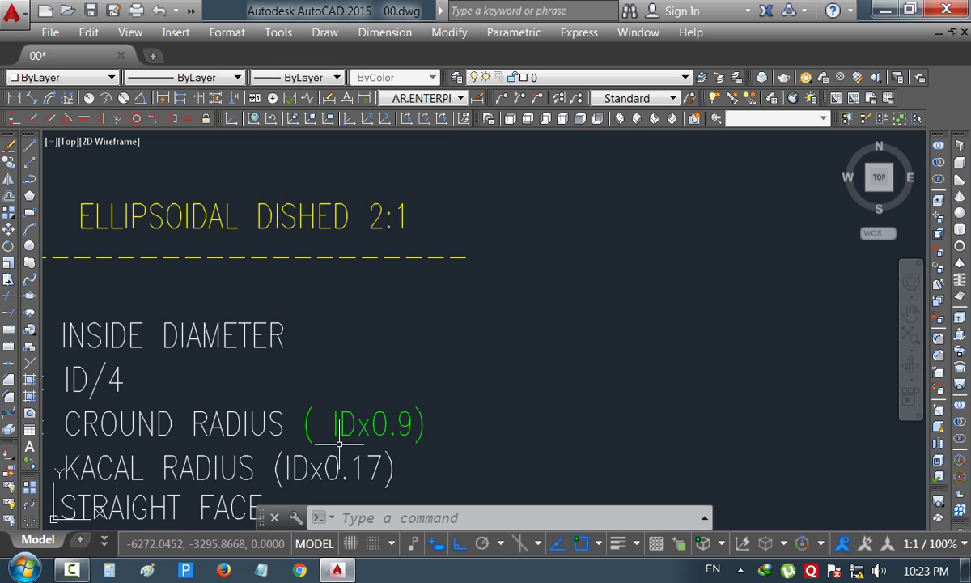
scroll(486, 383, "down", 2)
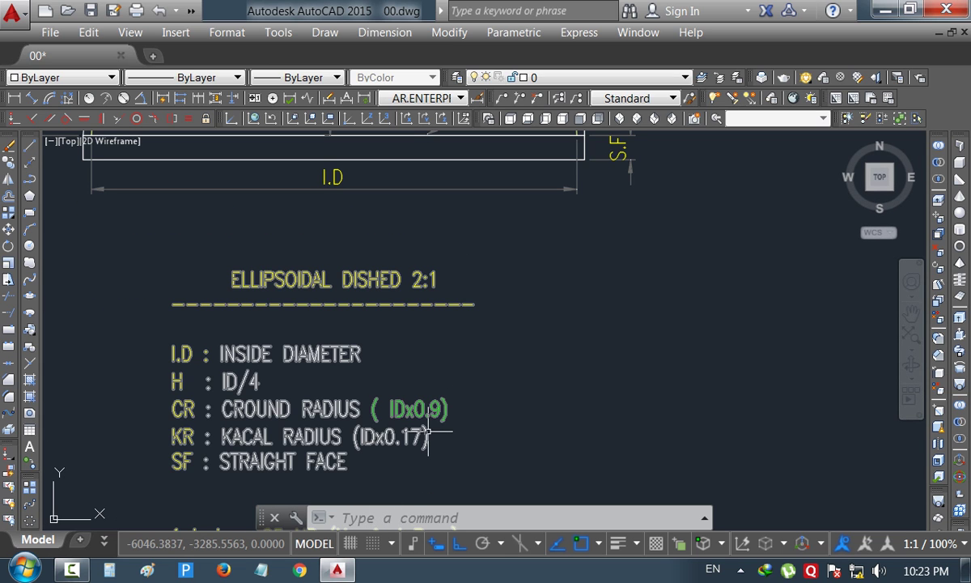
scroll(112, 345, "down", 9)
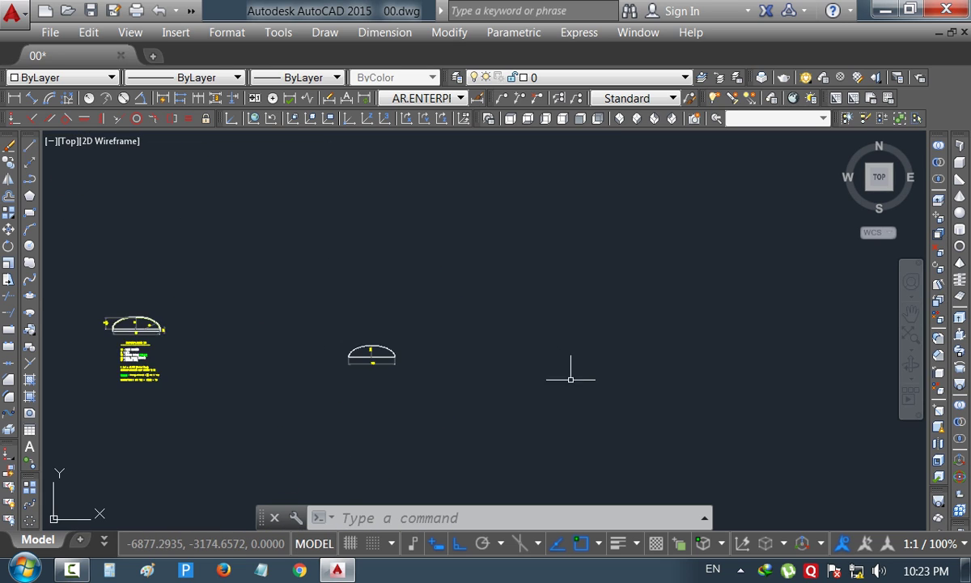
- Draw a new 980-long horizontal line in empty space beside the dome
scroll(571, 379, "up", 2)
scroll(560, 382, "up", 2)
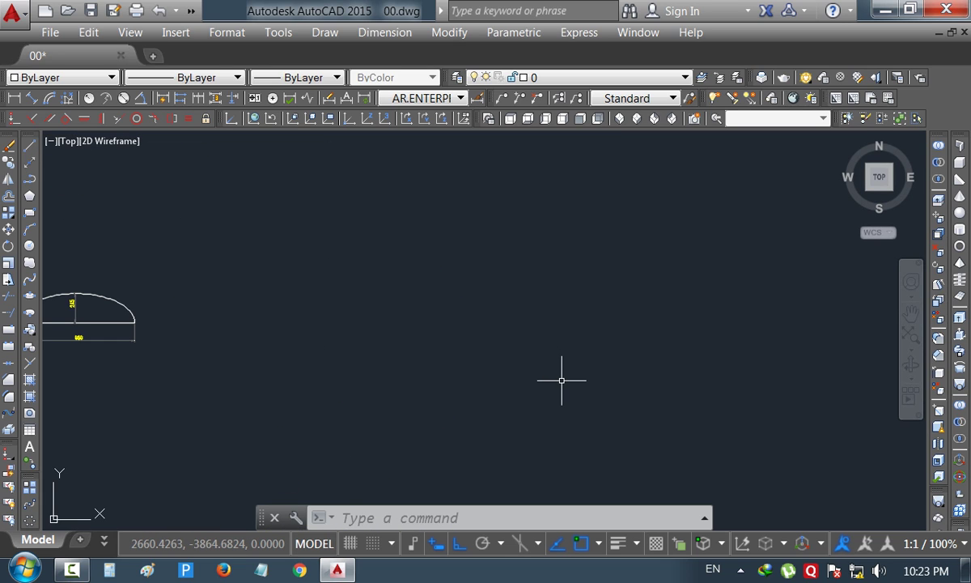
type("l")
key("Return")
left_click(375, 336)
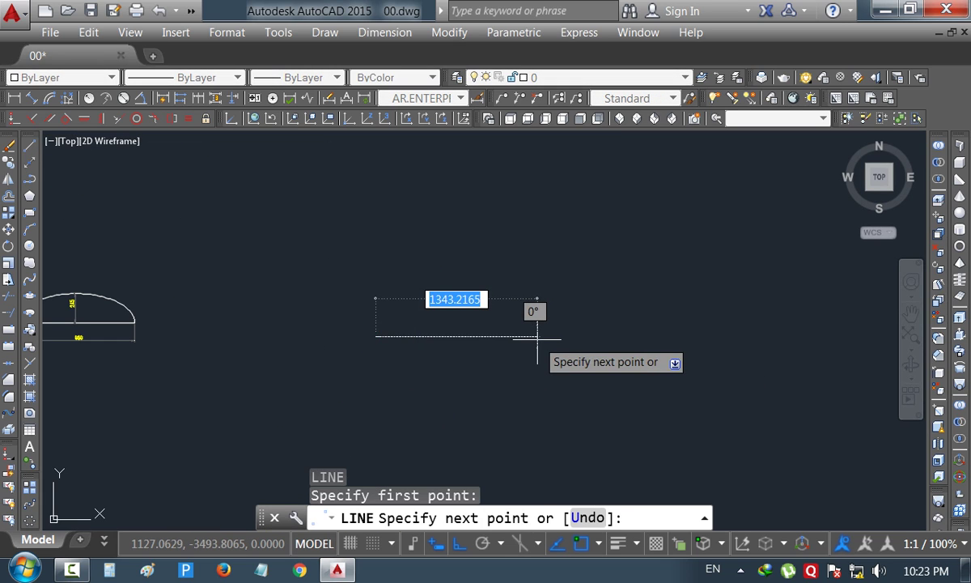
type("980")
key("Return")
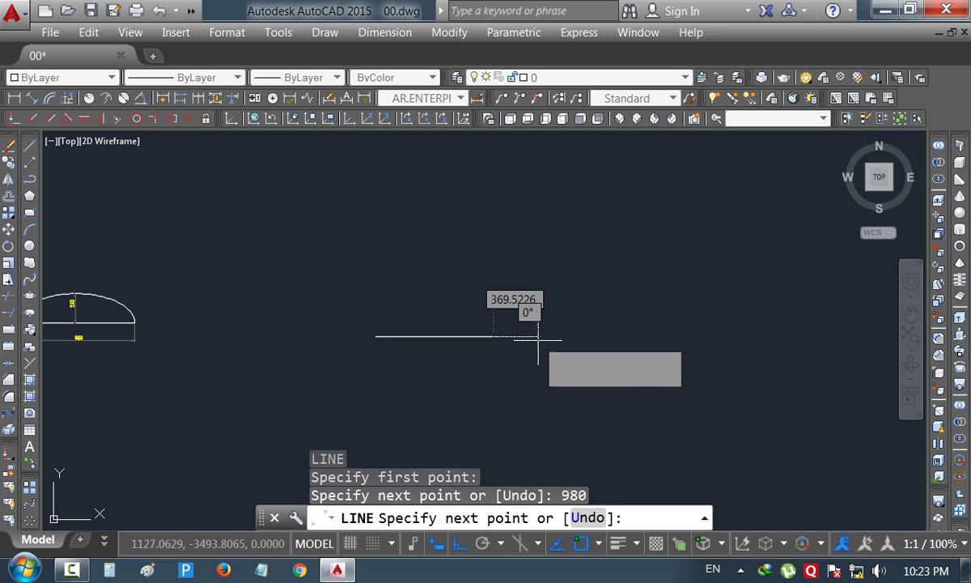
key("Escape")
scroll(440, 345, "up", 2)
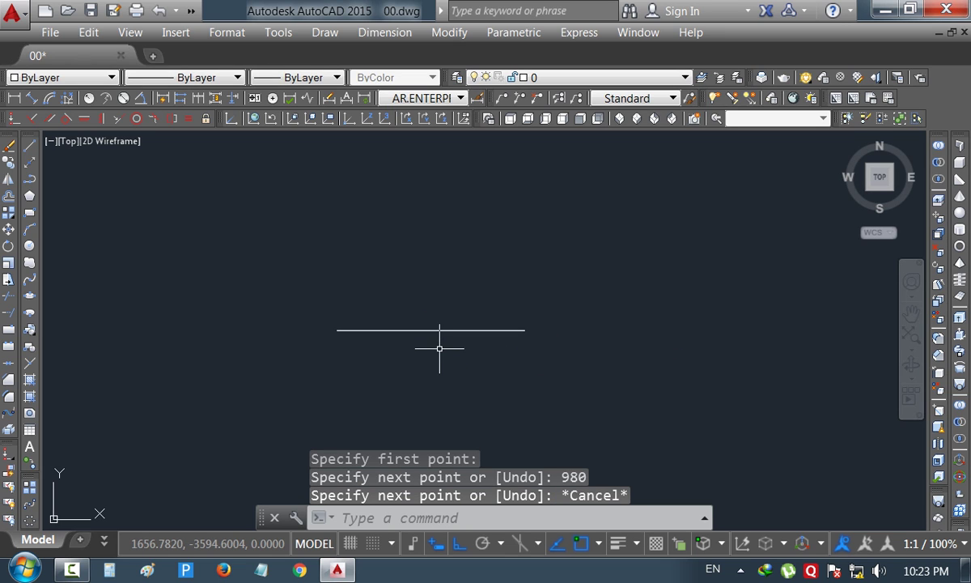
- Compute 980 × 0.9 = 882 in Calculator for the crown radius, then minimize it
left_click(114, 566)
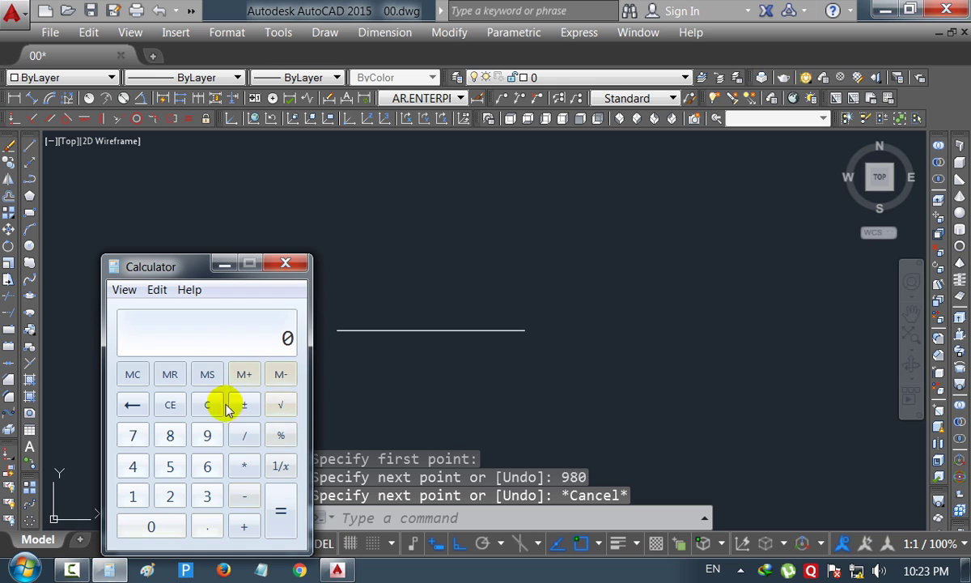
left_click(206, 434)
left_click(169, 434)
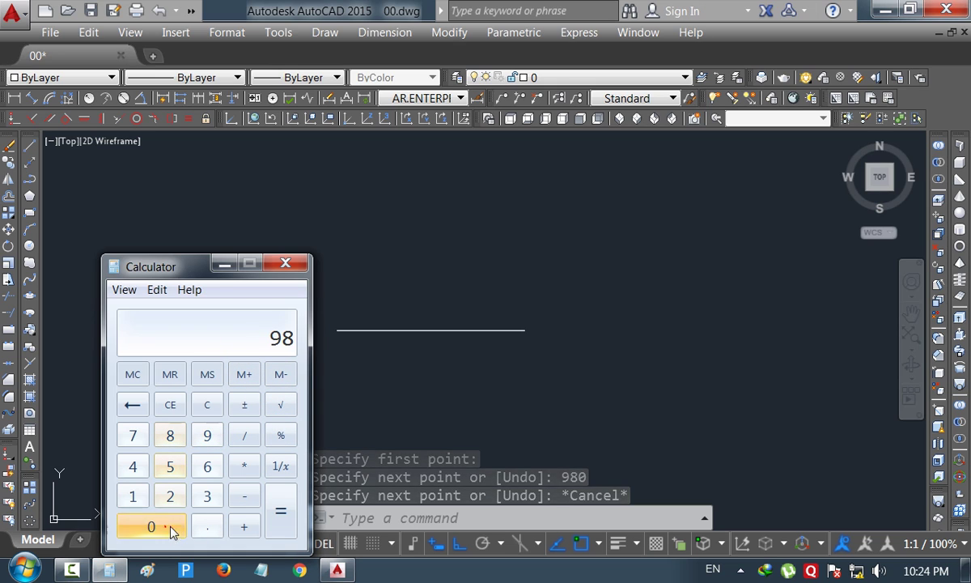
left_click(166, 528)
left_click(240, 468)
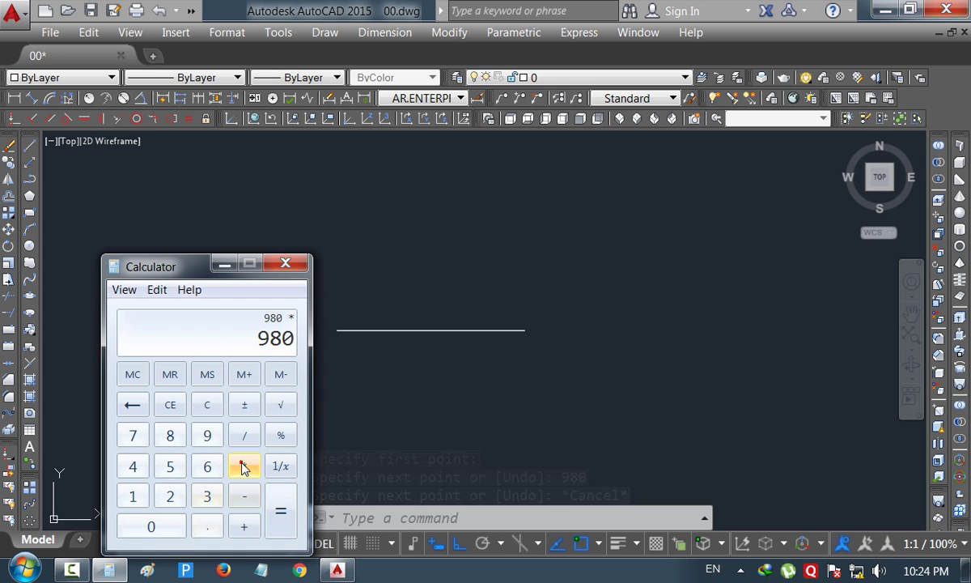
left_click(212, 522)
left_click(207, 436)
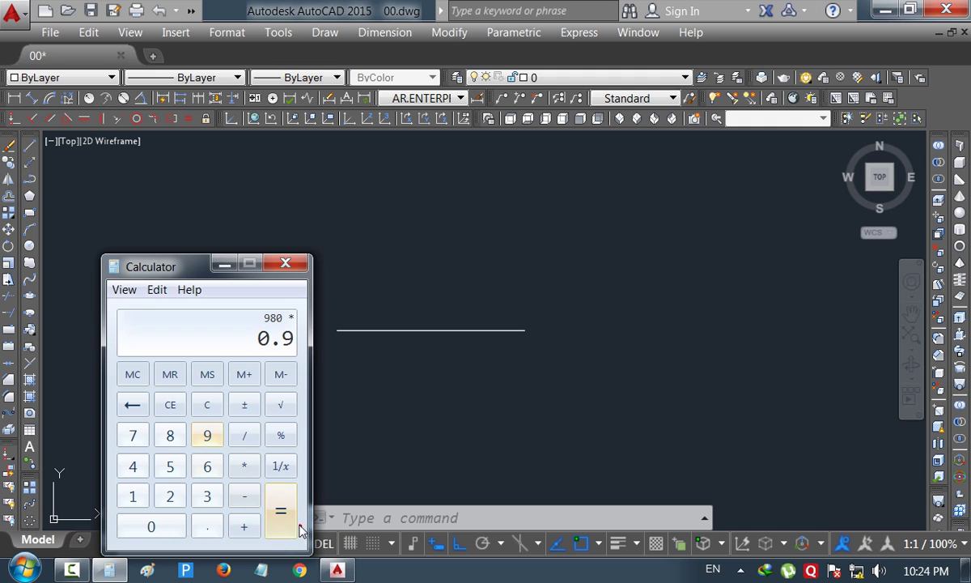
left_click(280, 518)
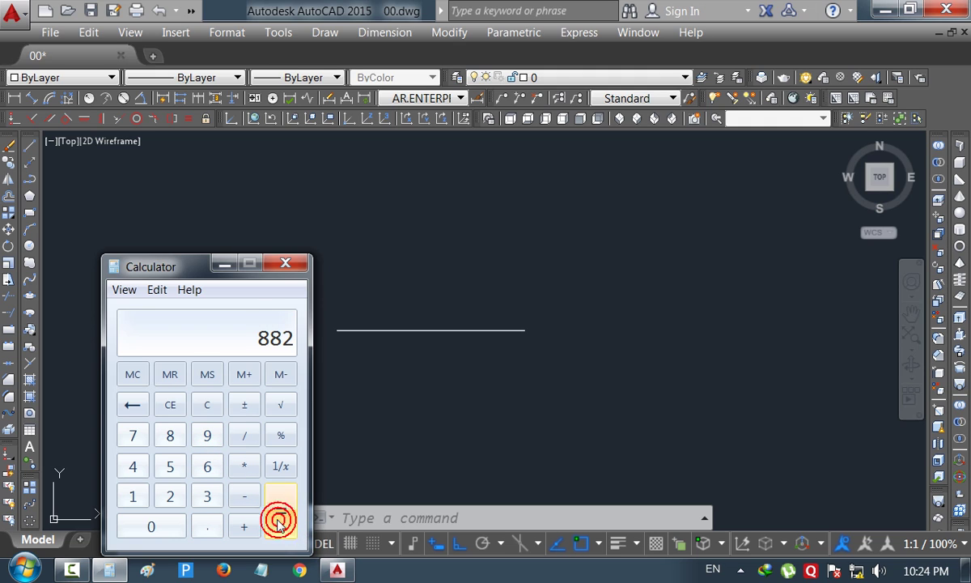
left_click(221, 265)
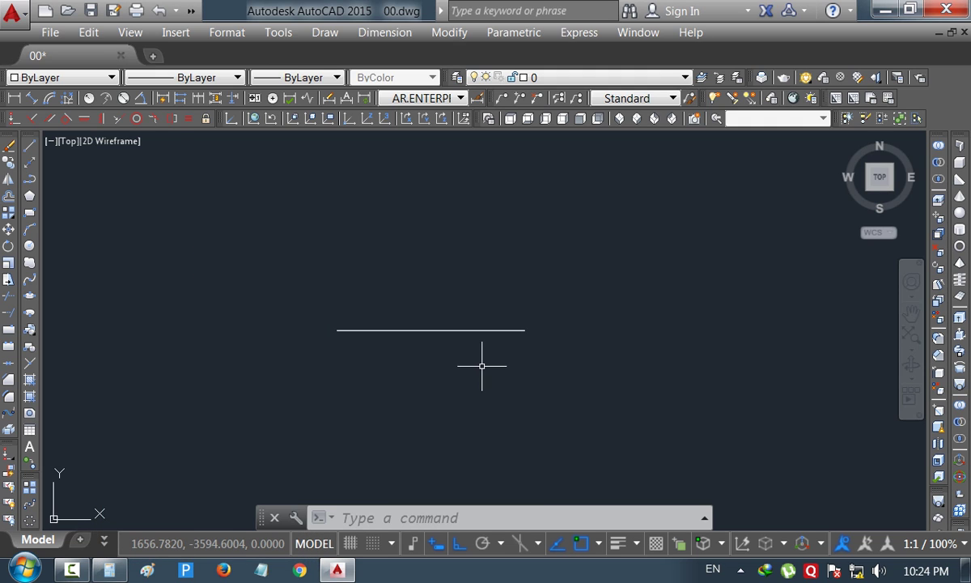
- Draw a radius-882 circle centred on the new 980 line's midpoint
type("c")
key("Return")
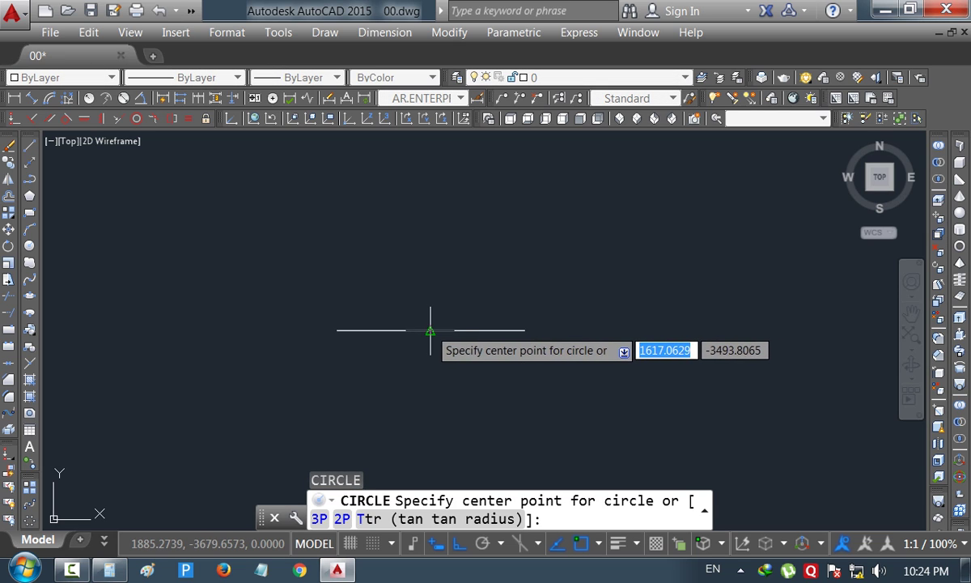
left_click(430, 330)
type("882")
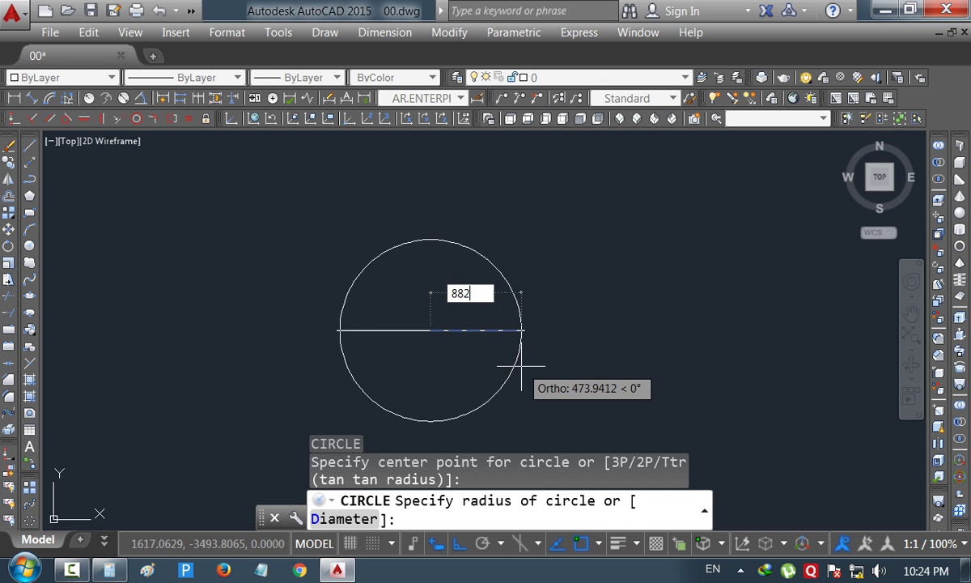
key("Return")
key("Escape")
scroll(485, 242, "down", 4)
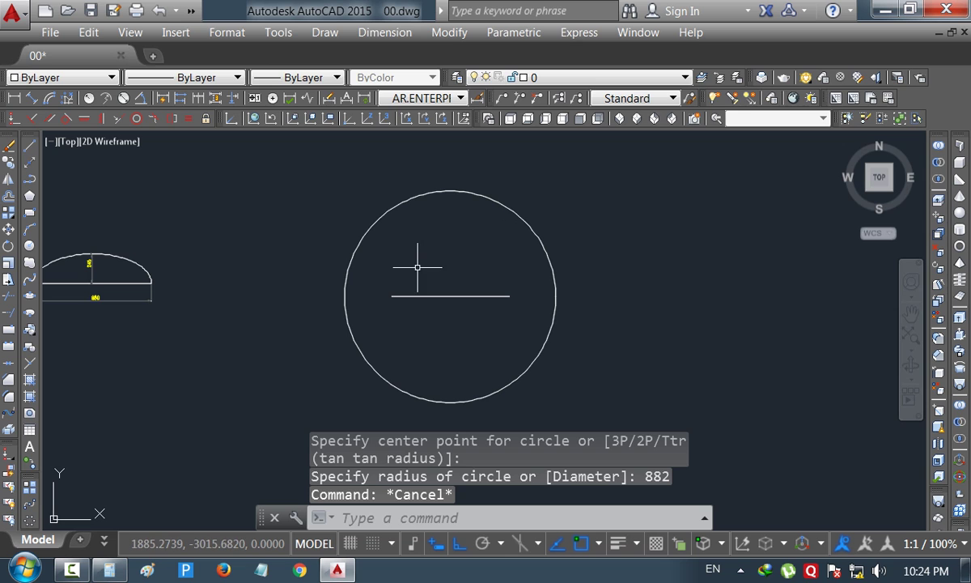
scroll(561, 270, "down", 4)
scroll(49, 212, "up", 3)
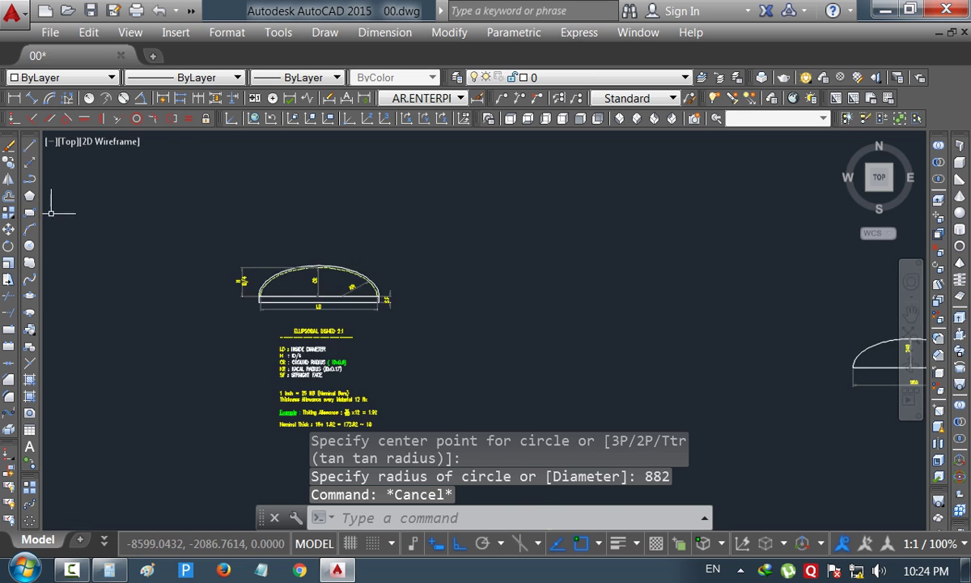
scroll(121, 239, "up", 2)
scroll(243, 280, "up", 2)
scroll(322, 316, "up", 4)
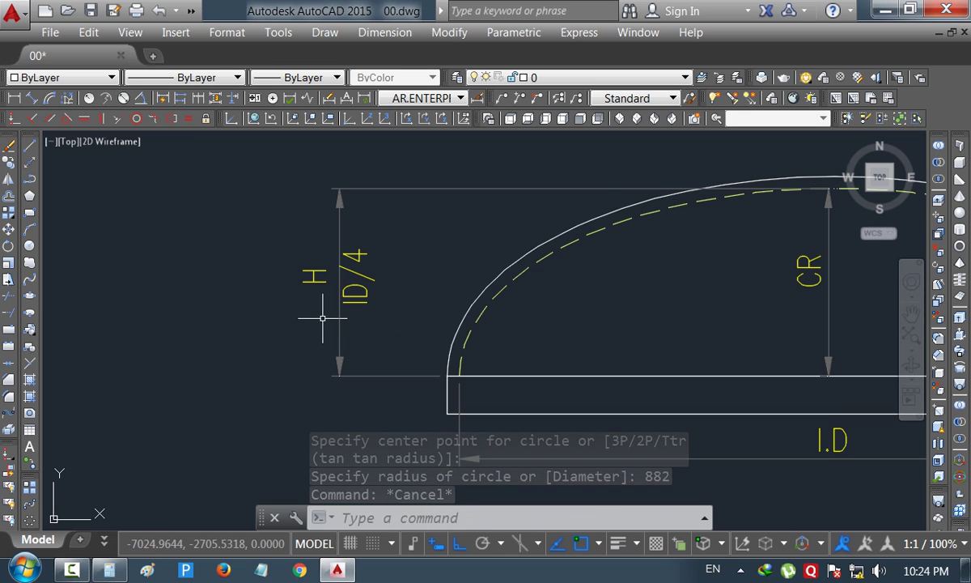
scroll(243, 269, "down", 6)
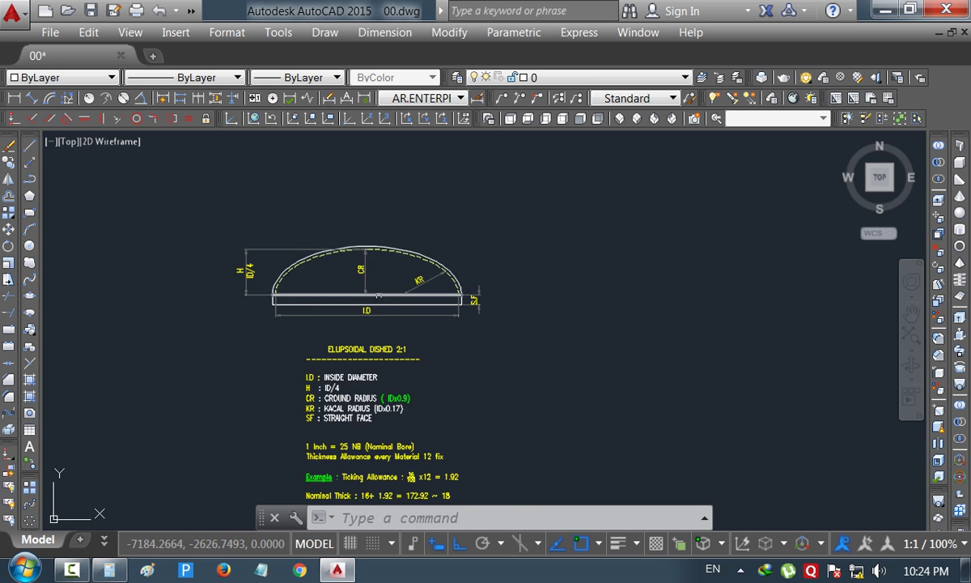
scroll(344, 278, "up", 4)
scroll(336, 289, "down", 6)
scroll(421, 311, "down", 3)
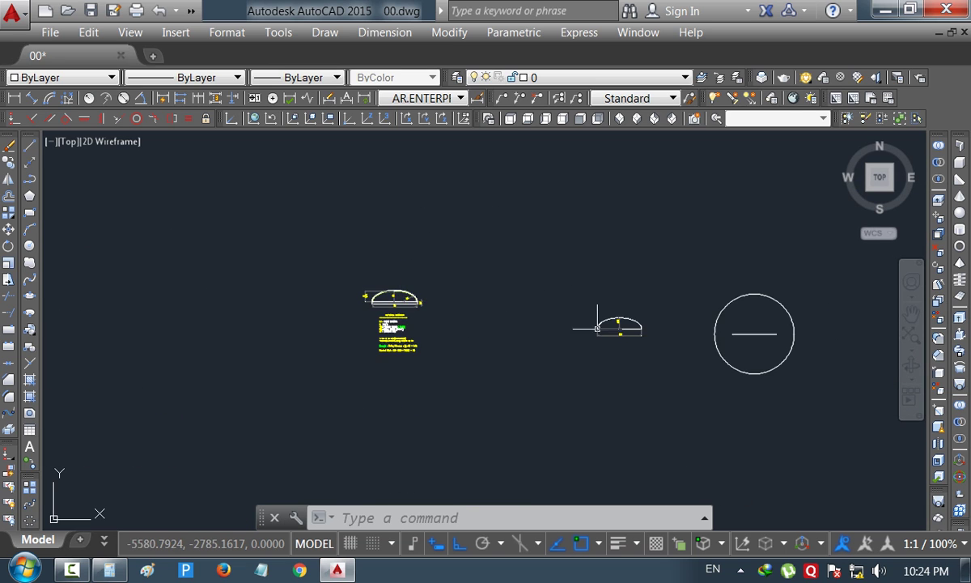
scroll(602, 318, "up", 6)
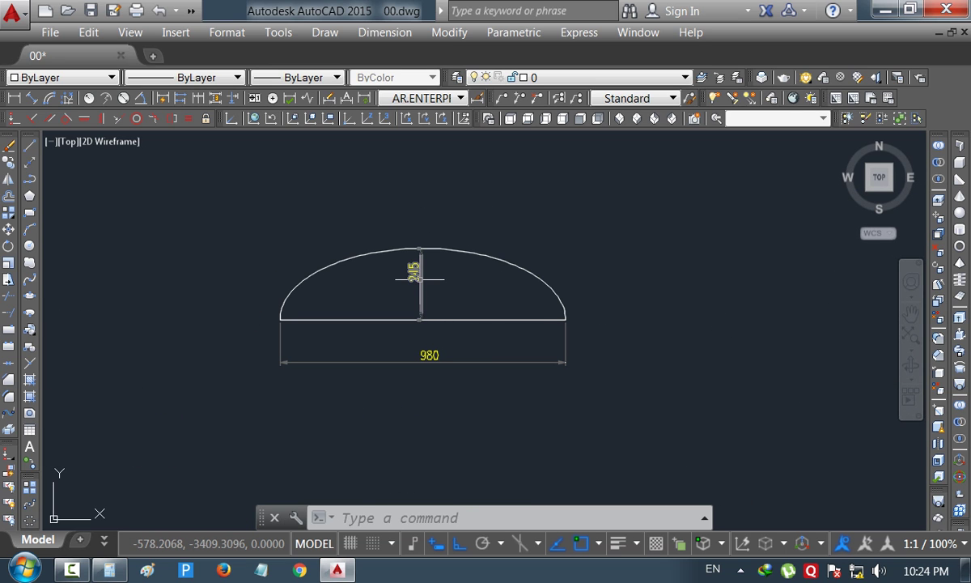
- Compute 980 ÷ 4 = 245 in Calculator for the head height, then minimize it
left_click(109, 569)
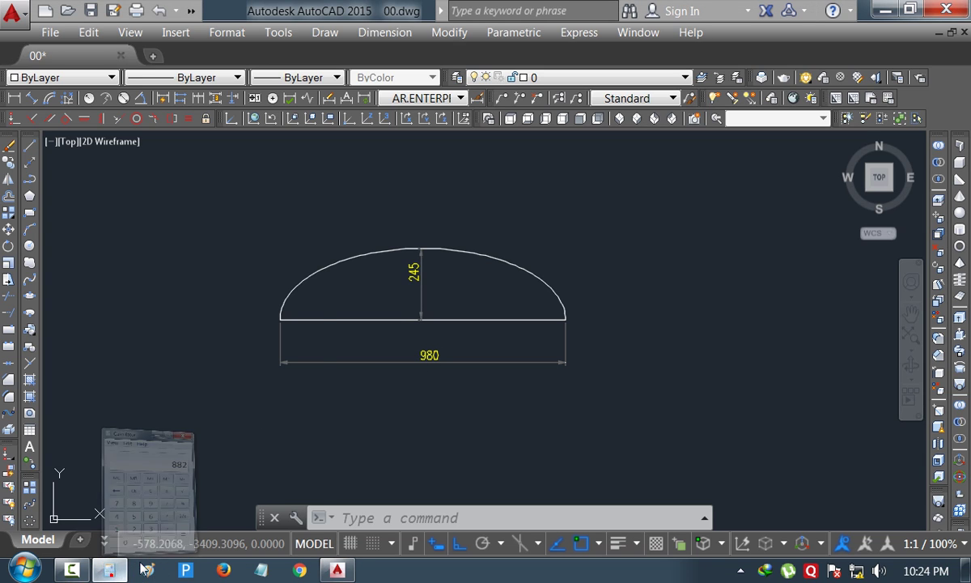
left_click(206, 405)
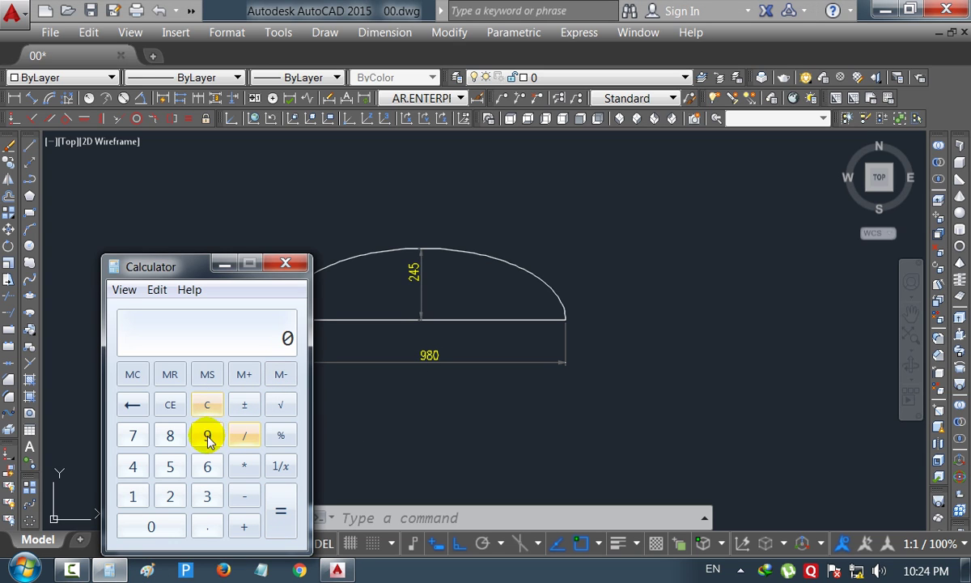
left_click(207, 437)
left_click(170, 435)
left_click(151, 526)
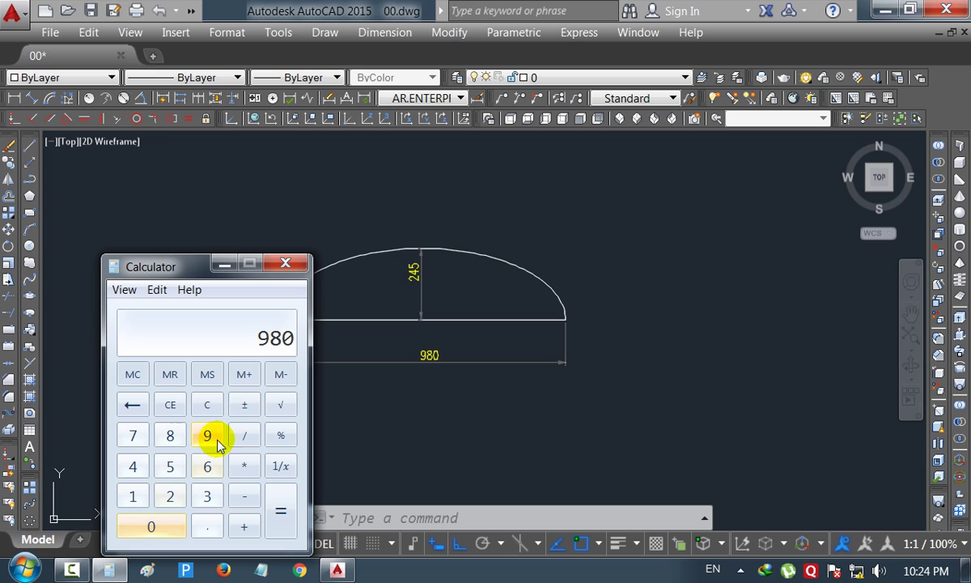
left_click(244, 435)
left_click(132, 465)
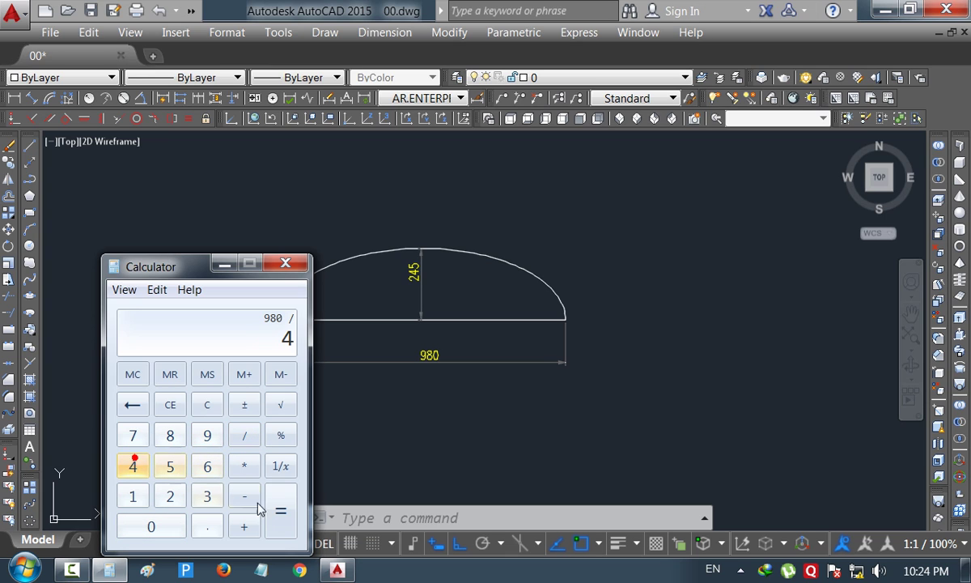
left_click(281, 511)
left_click(225, 267)
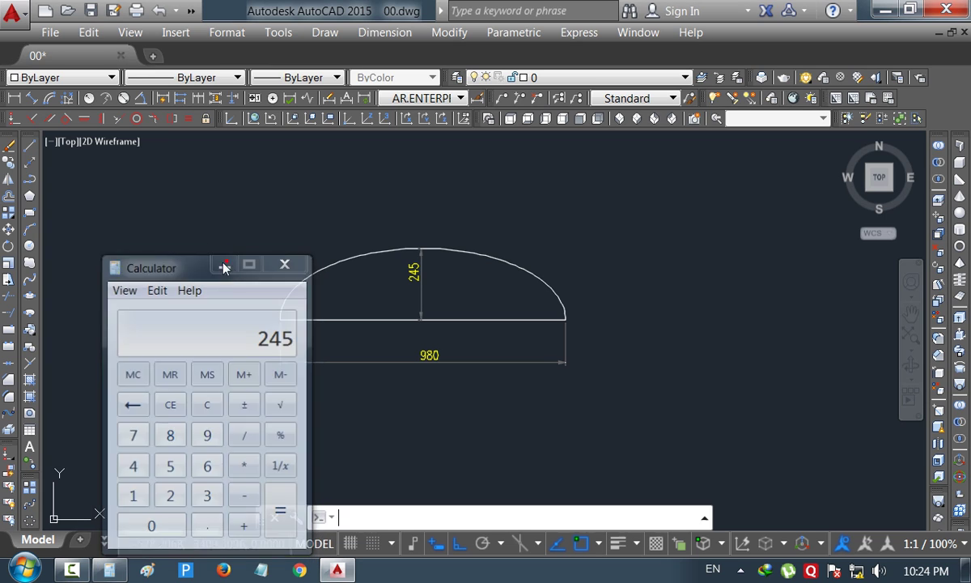
scroll(235, 267, "down", 5)
scroll(502, 297, "up", 4)
- Draw a 245-long vertical line upward from the horizontal line's midpoint
scroll(455, 322, "down", 2)
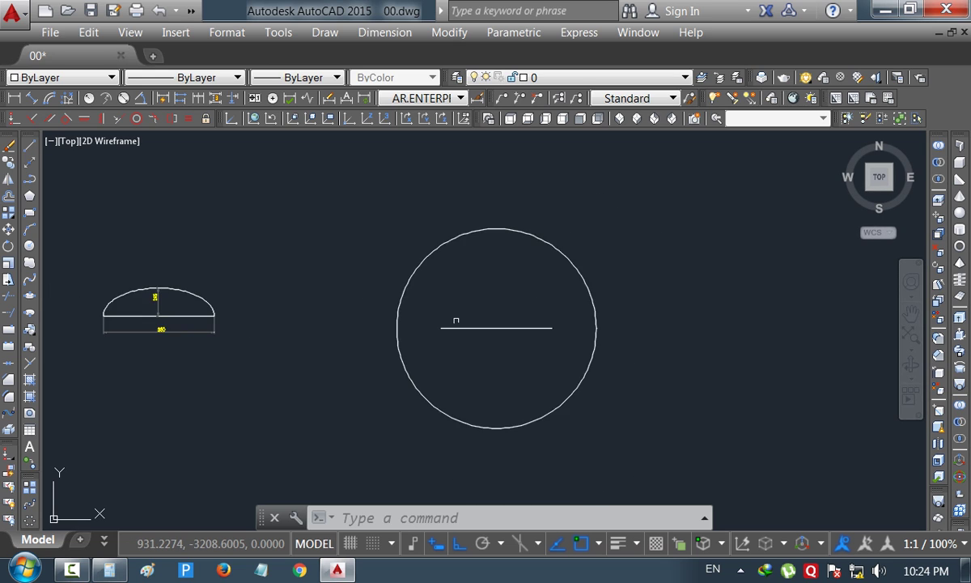
scroll(490, 330, "up", 2)
type("l")
key("Return")
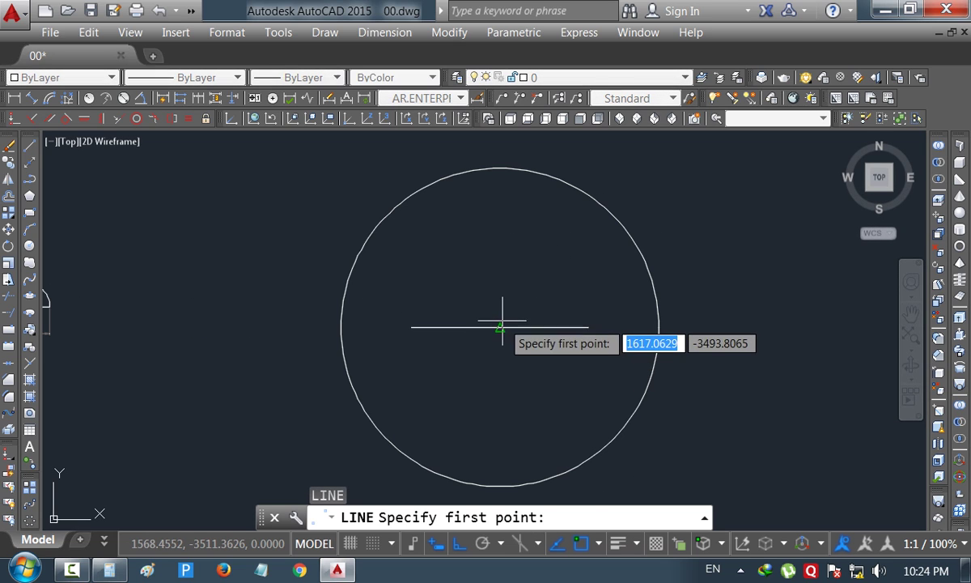
left_click(501, 327)
type("245")
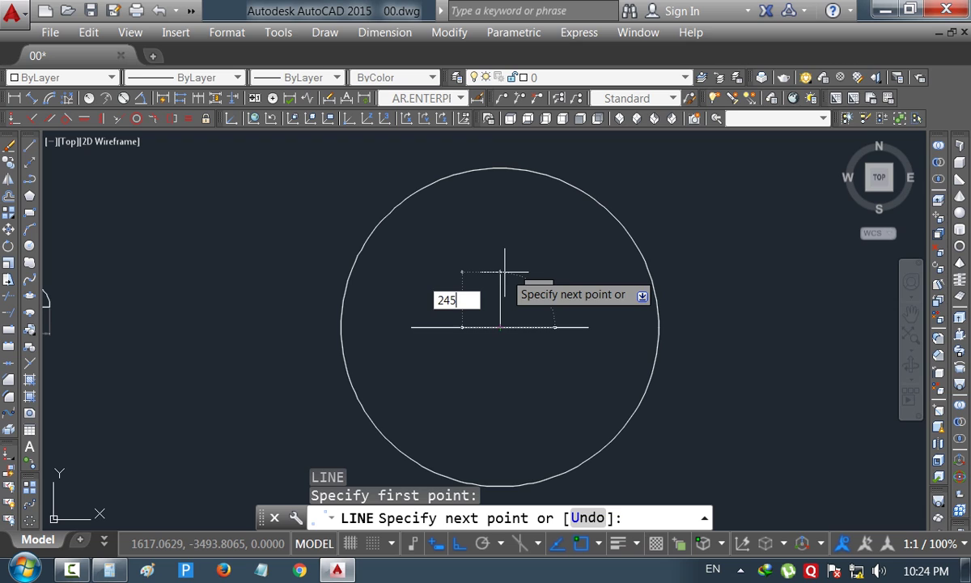
key("Return")
key("Escape")
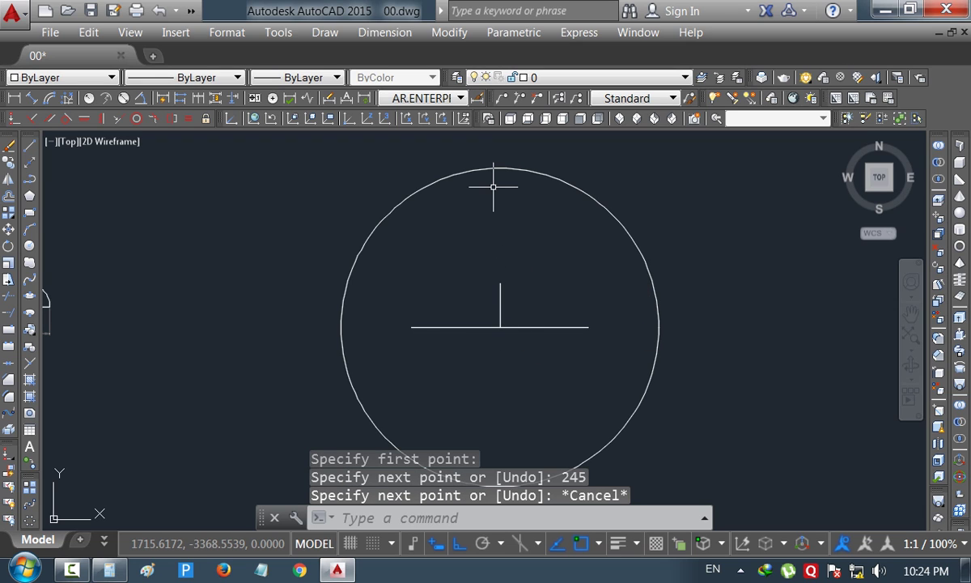
- Start moving the circle by its top point, then cancel the move
type("m")
key("Return")
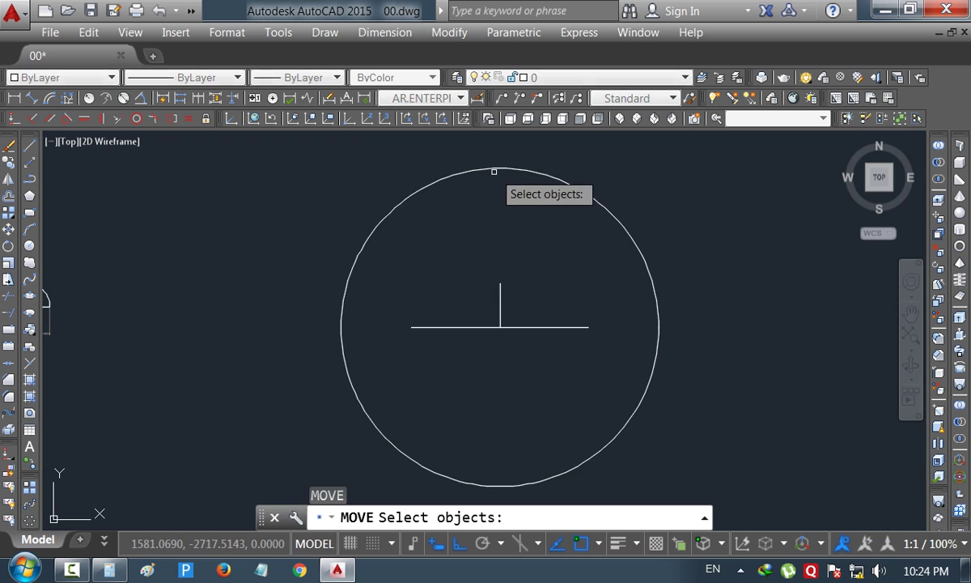
left_click(502, 154)
left_click(497, 162)
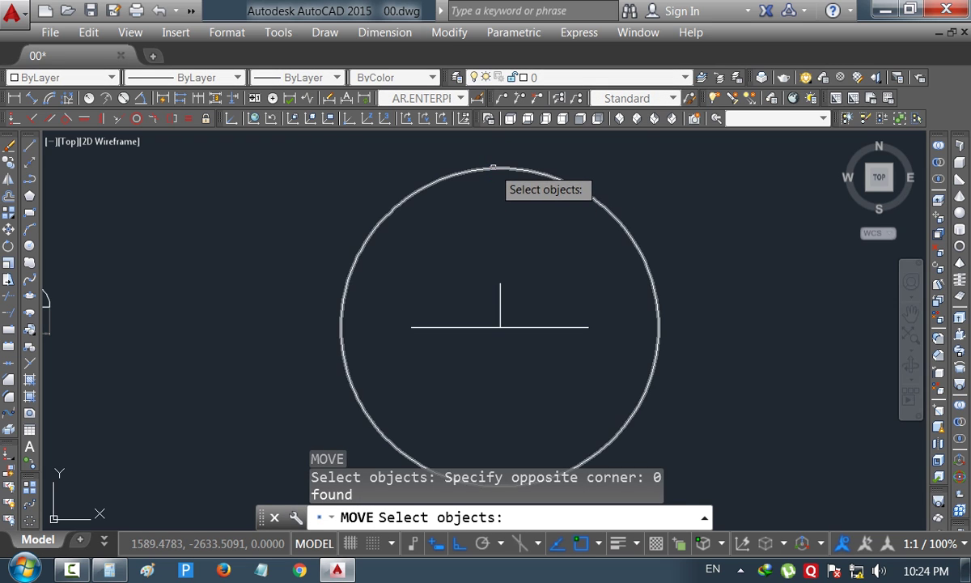
left_click(492, 168)
key("Return")
left_click(499, 167)
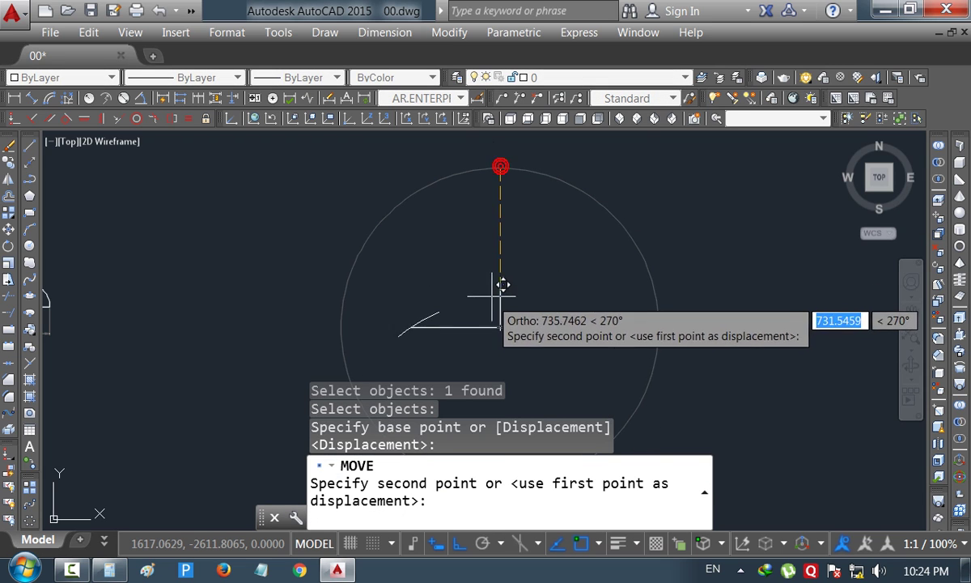
scroll(509, 191, "down", 5)
key("Escape")
scroll(527, 249, "up", 6)
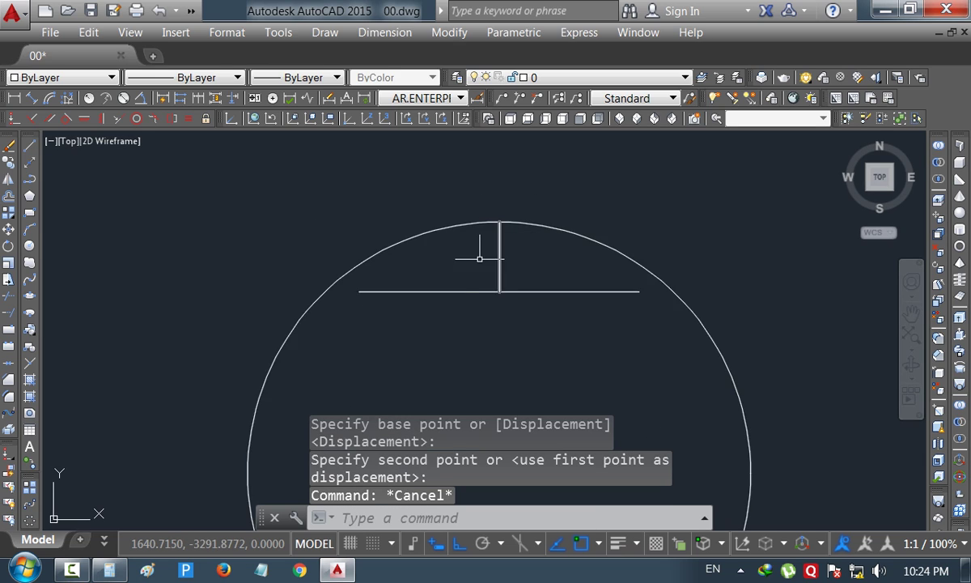
scroll(465, 272, "up", 3)
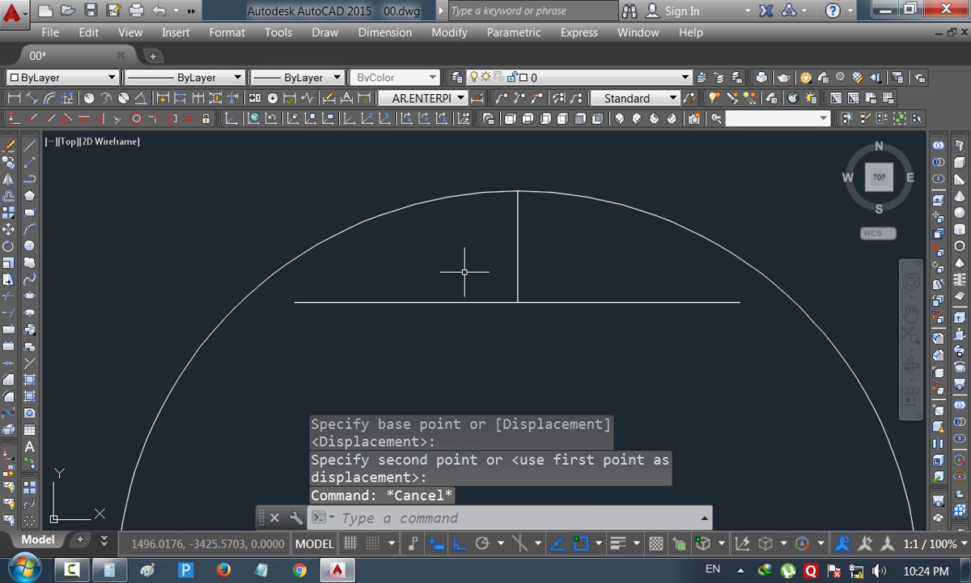
type("kl")
key("Escape")
key("Escape")
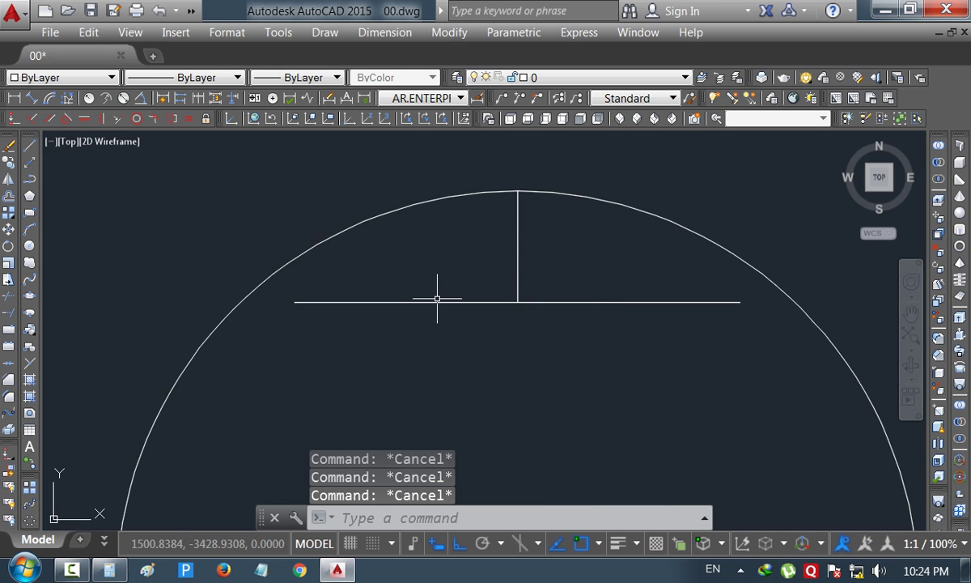
- Draw a vertical side line rising from the base line's left end
type("l")
key("Return")
left_click(295, 302)
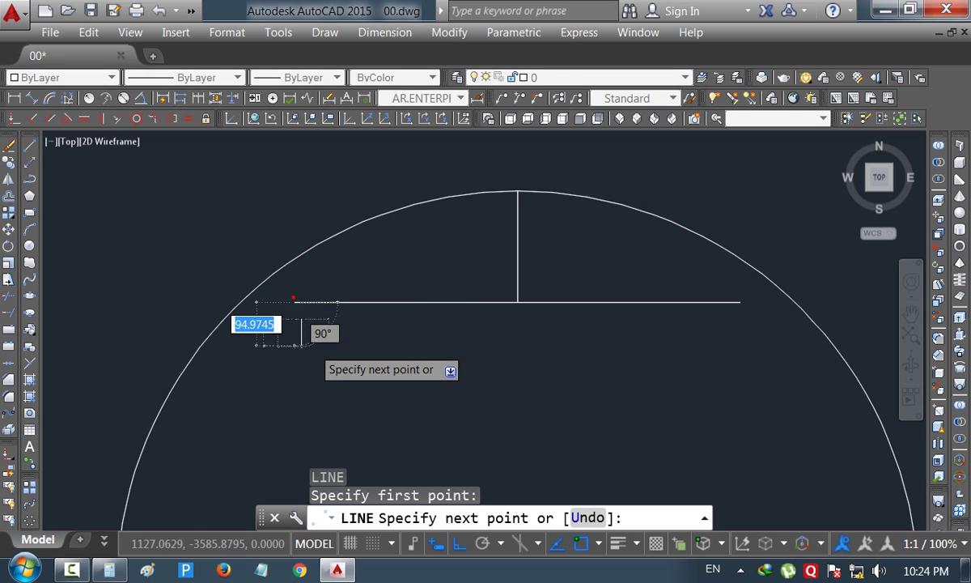
scroll(314, 344, "down", 3)
left_click(314, 198)
key("Escape")
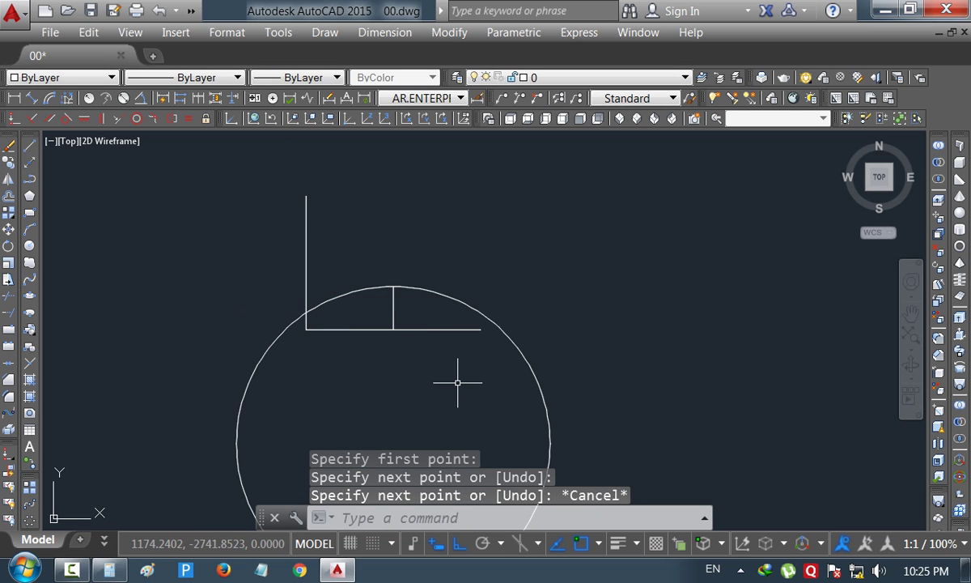
- Draw the matching vertical side line from the right end and select the circle
key("Return")
left_click(480, 330)
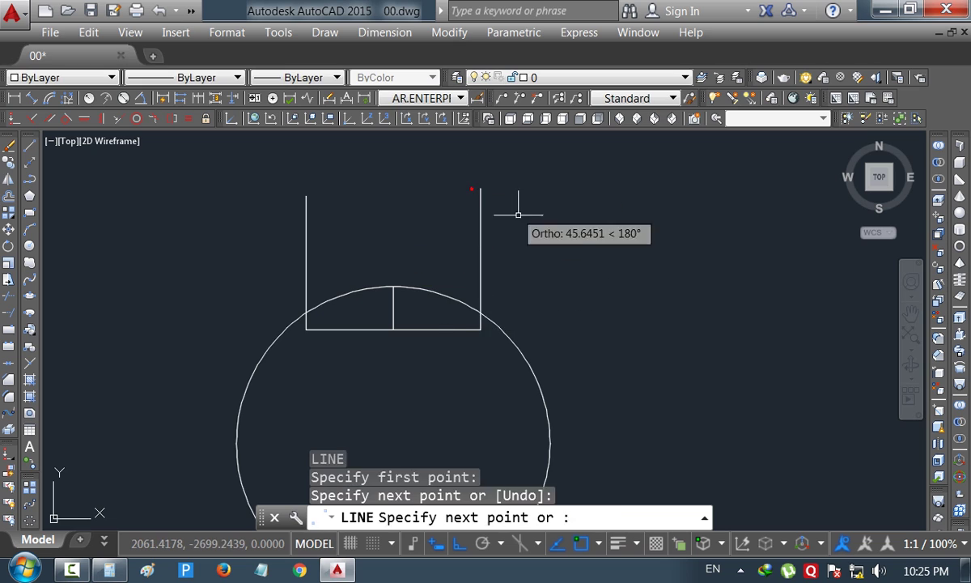
key("Escape")
scroll(408, 317, "up", 4)
scroll(588, 233, "down", 4)
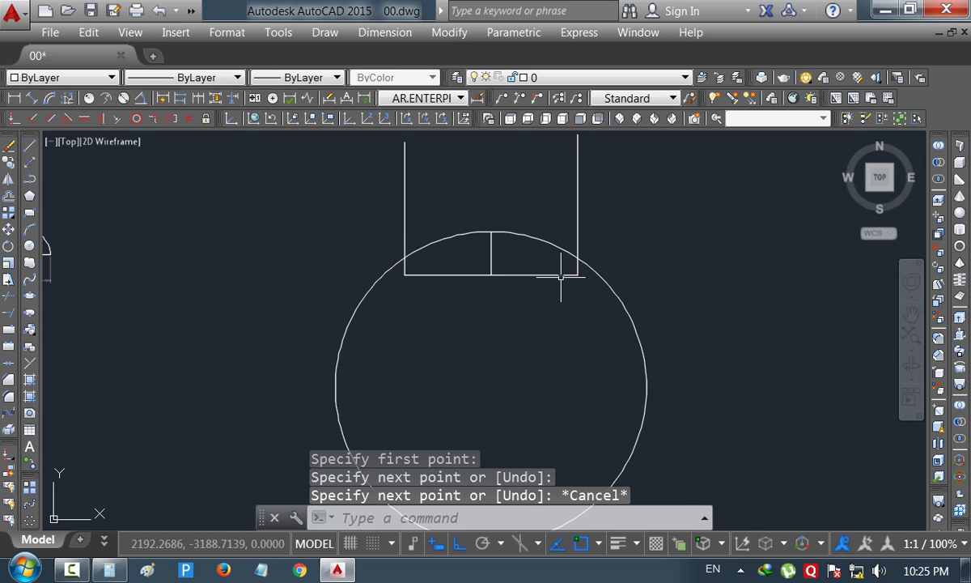
scroll(561, 276, "down", 6)
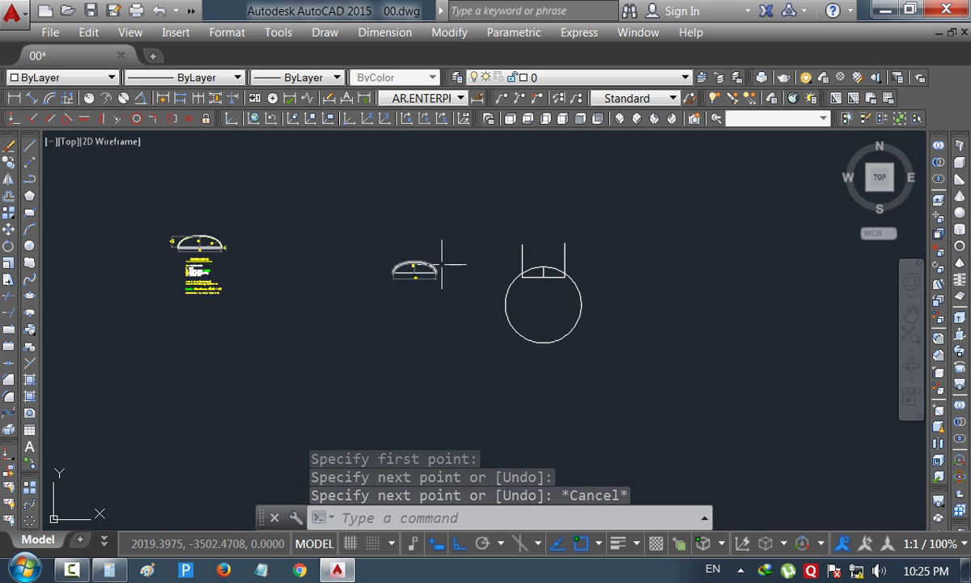
scroll(570, 265, "up", 4)
scroll(514, 272, "up", 2)
scroll(536, 271, "up", 2)
left_click(534, 279)
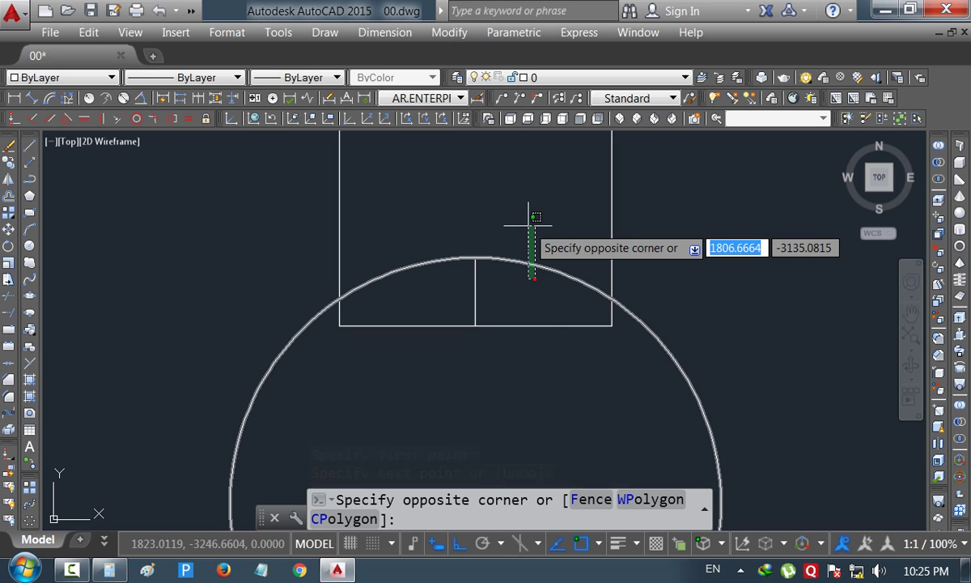
left_click(529, 225)
- Deselect the circle and zoom to the Ellipsoidal Dished crown and knuckle radius notes
scroll(537, 256, "down", 4)
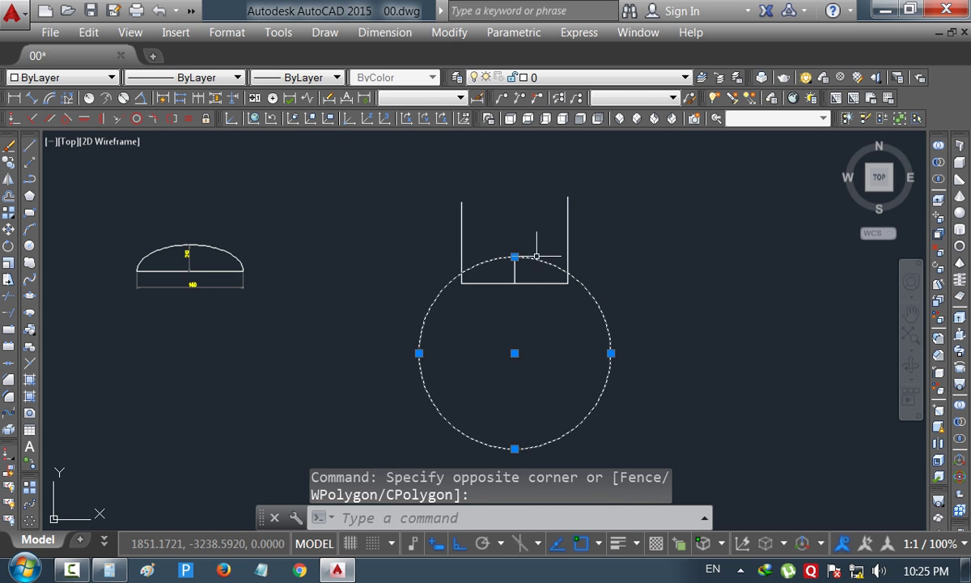
key("Escape")
scroll(161, 258, "up", 3)
scroll(234, 299, "down", 3)
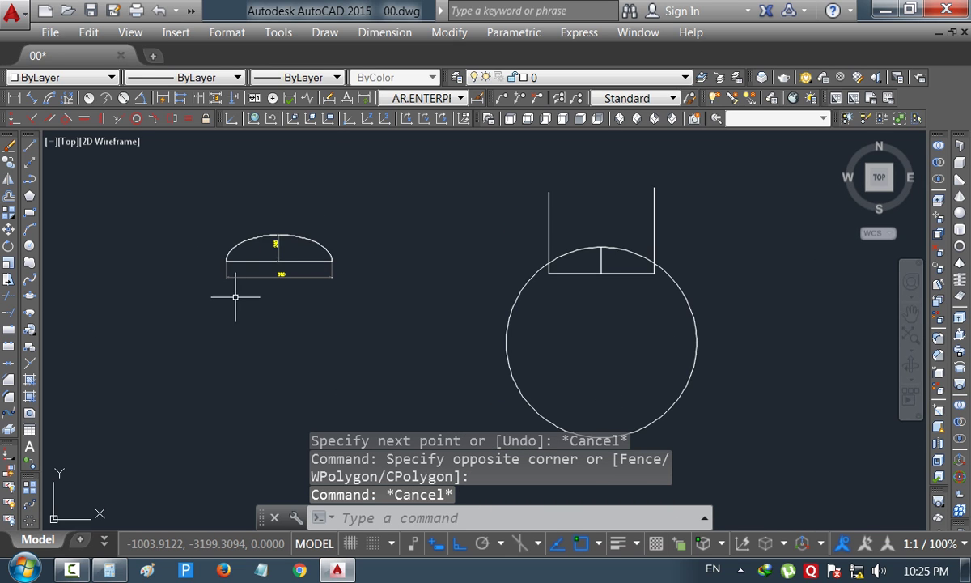
scroll(246, 300, "down", 3)
scroll(220, 218, "up", 5)
scroll(306, 386, "up", 4)
scroll(314, 380, "up", 2)
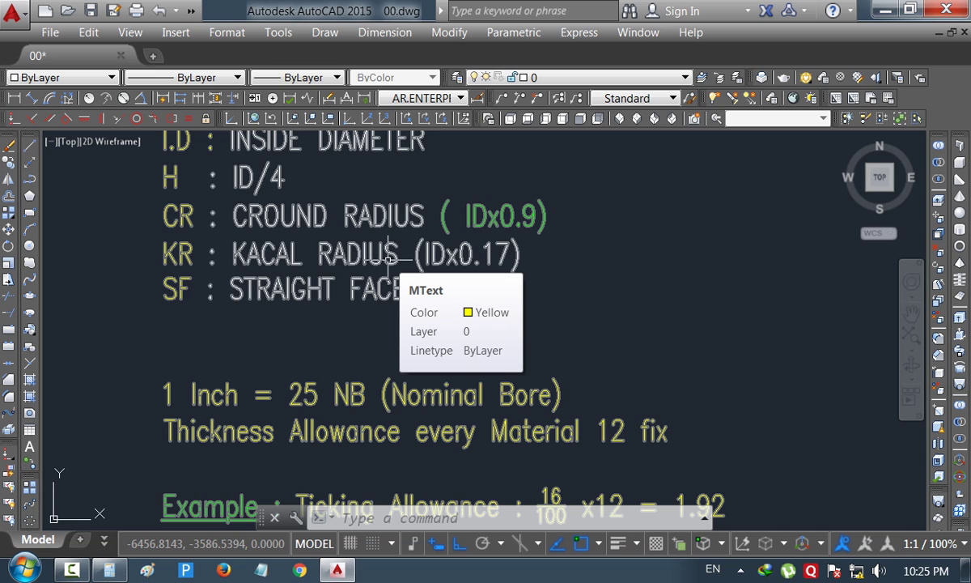
left_click(108, 573)
- Calculate the 166.6 knuckle radius (980 × 0.17) in Calculator, copy it, and minimize Calculator
left_click(204, 409)
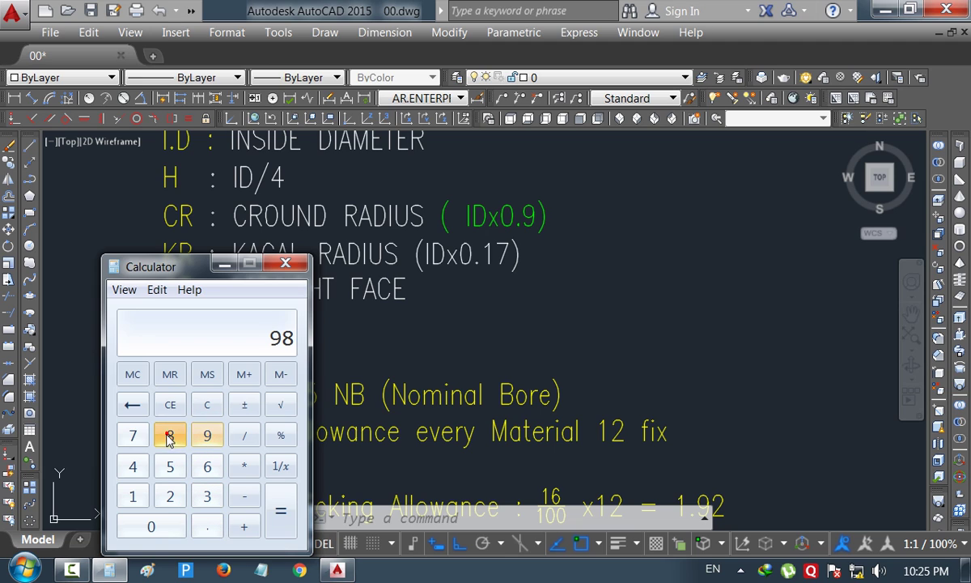
left_click(152, 528)
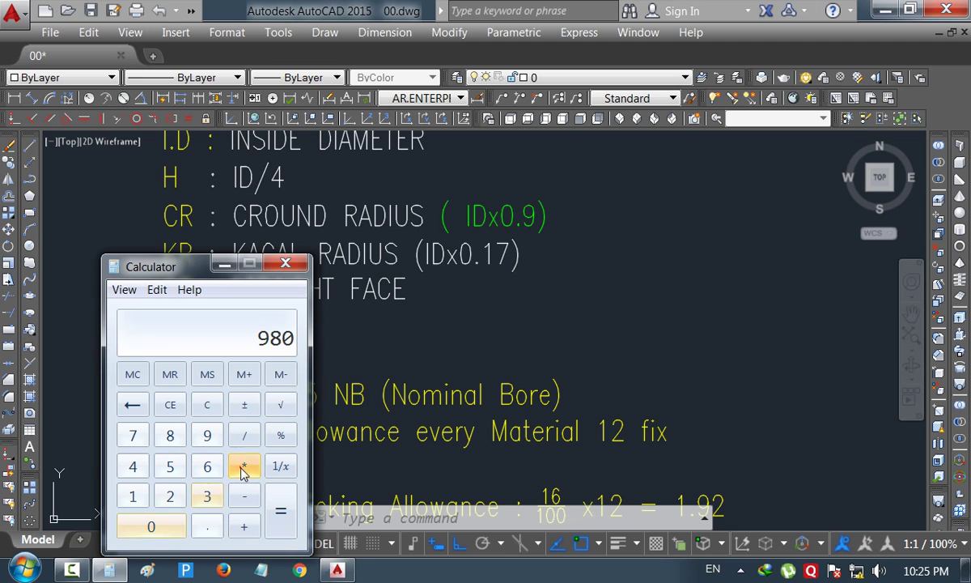
type(".6")
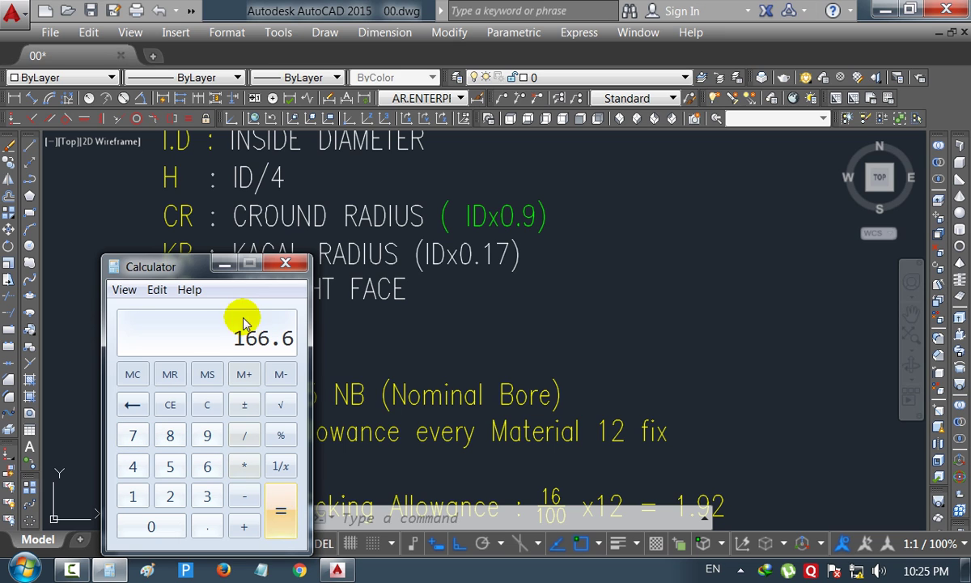
left_click(156, 290)
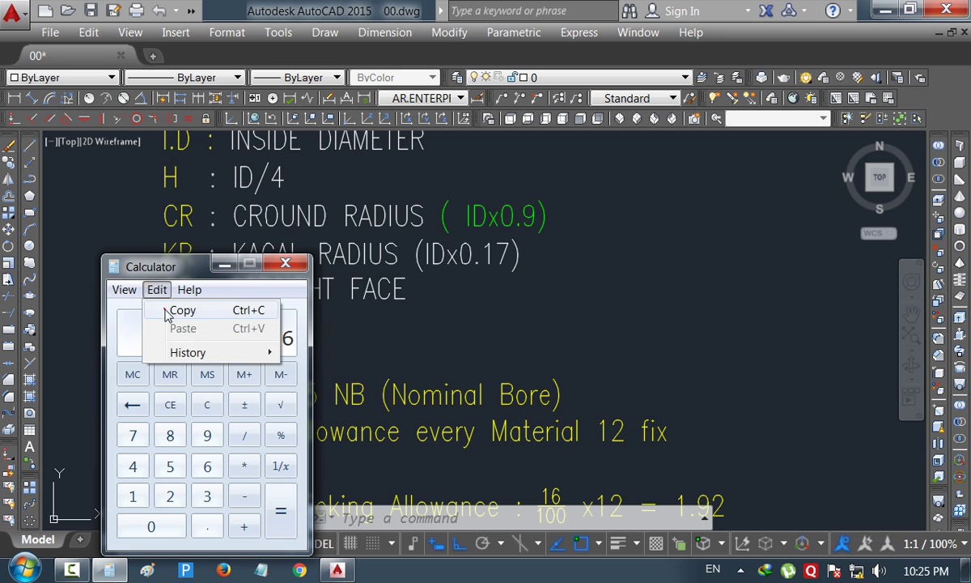
left_click(165, 310)
left_click(227, 267)
scroll(108, 321, "down", 3)
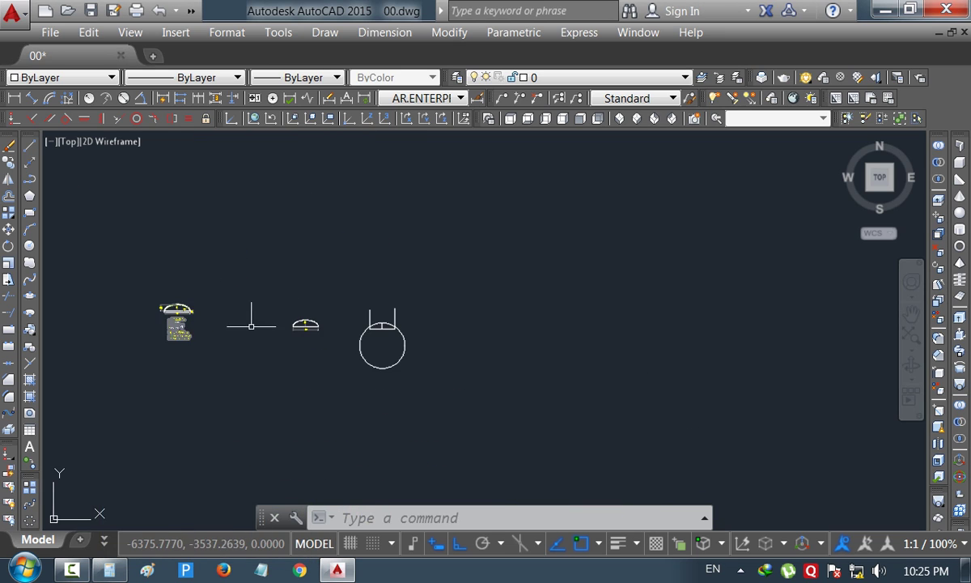
- Start FILLET and set its radius to the pasted value 166.6
scroll(364, 292, "up", 3)
scroll(372, 374, "up", 4)
scroll(332, 273, "down", 4)
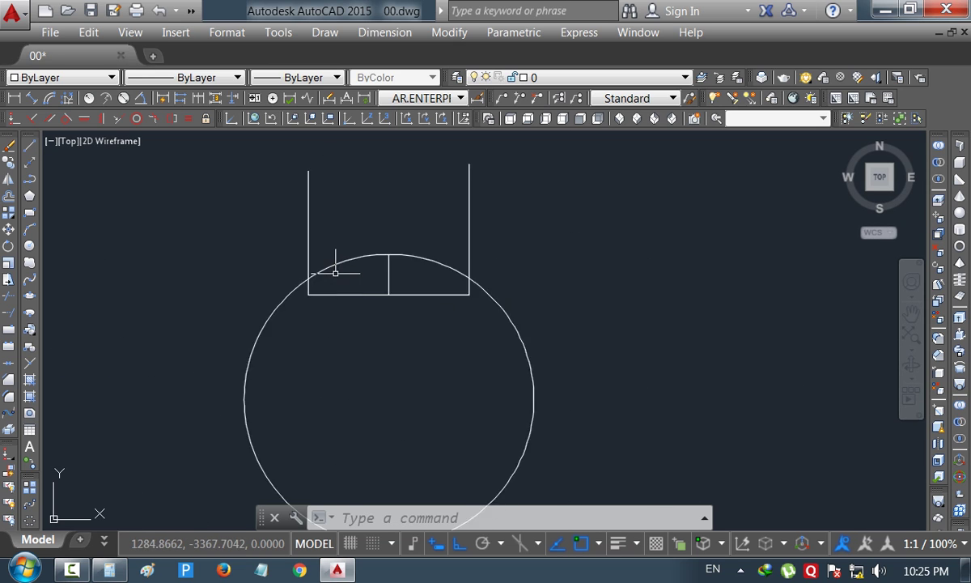
scroll(335, 273, "up", 2)
type("F")
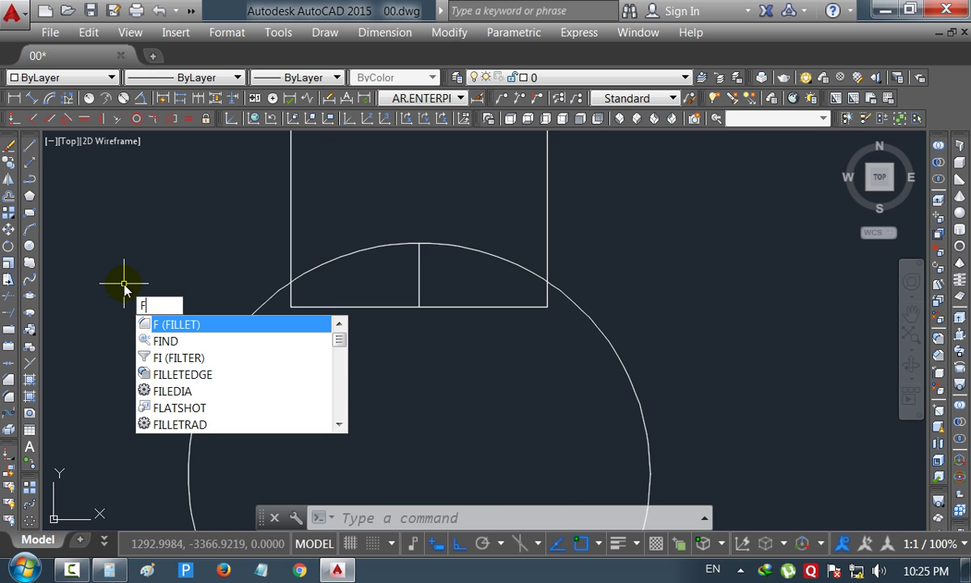
key("Return")
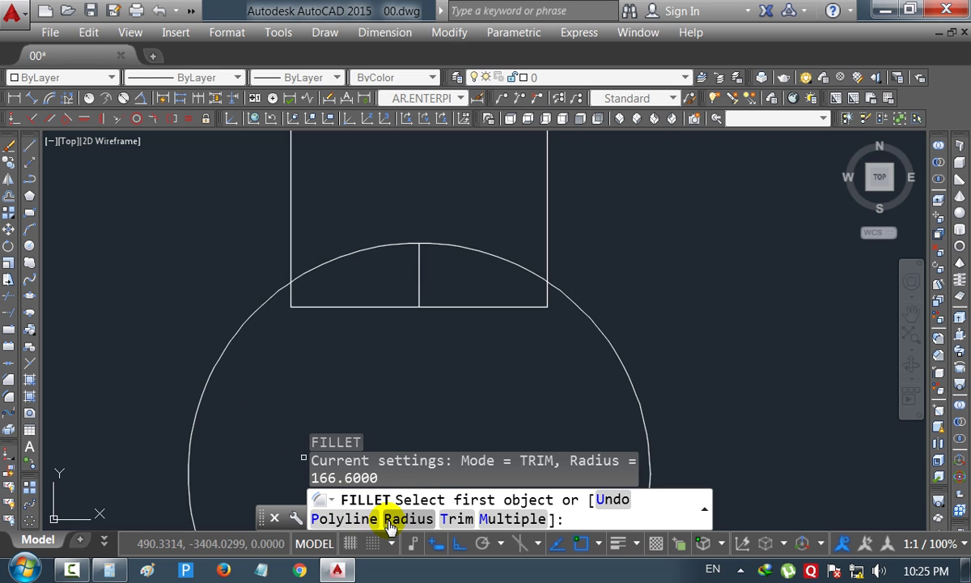
left_click(390, 525)
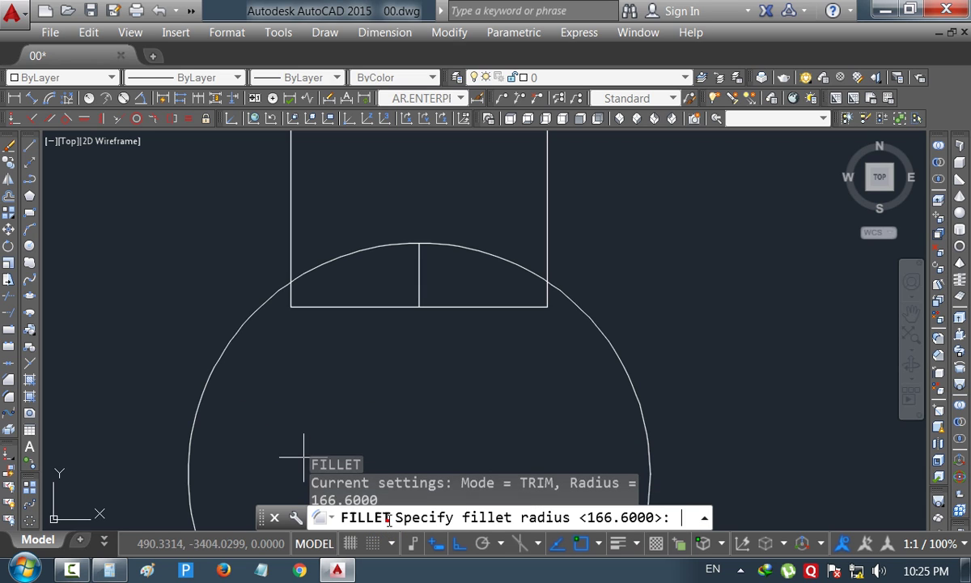
right_click(680, 518)
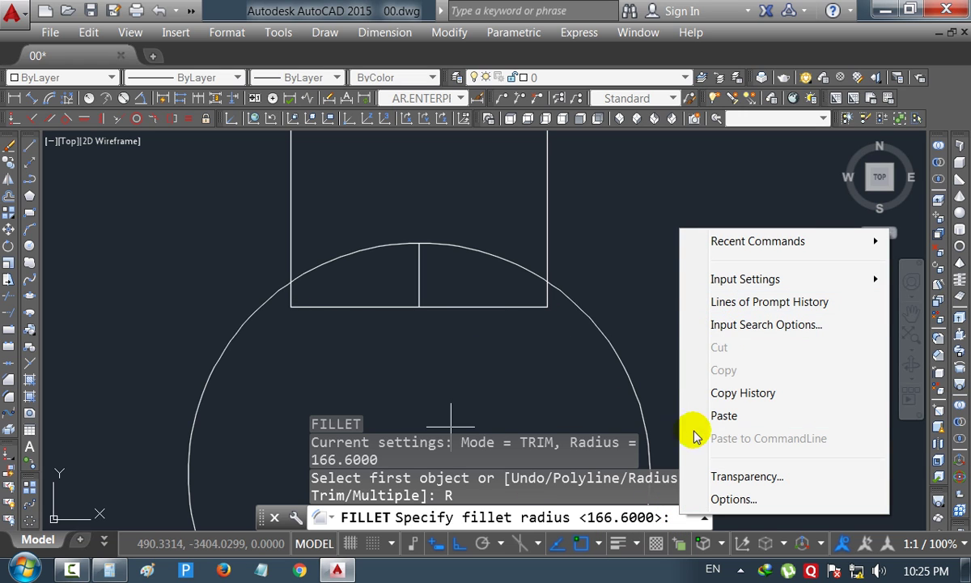
left_click(723, 415)
key("Return")
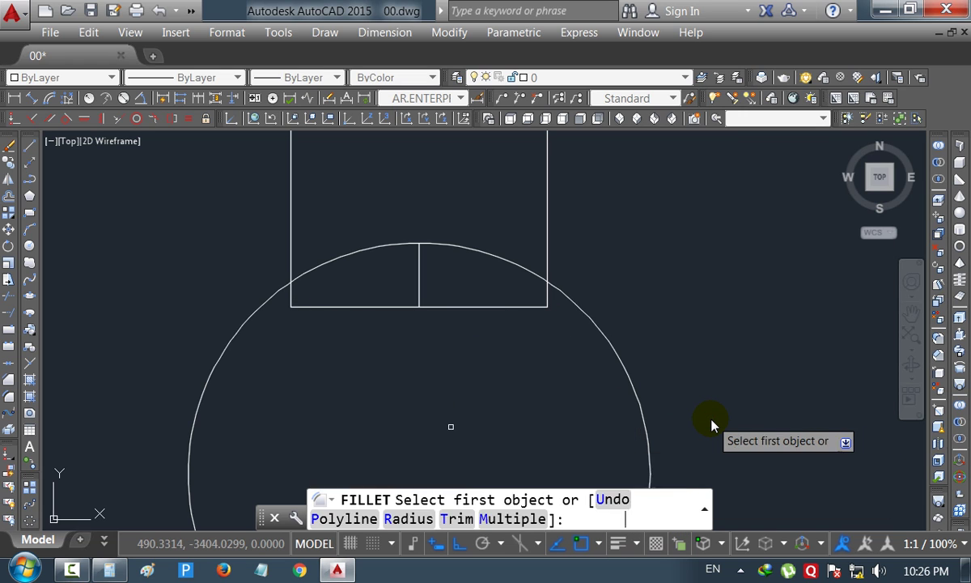
- Fillet the circle to the left and right side lines, forming both knuckles
left_click(304, 273)
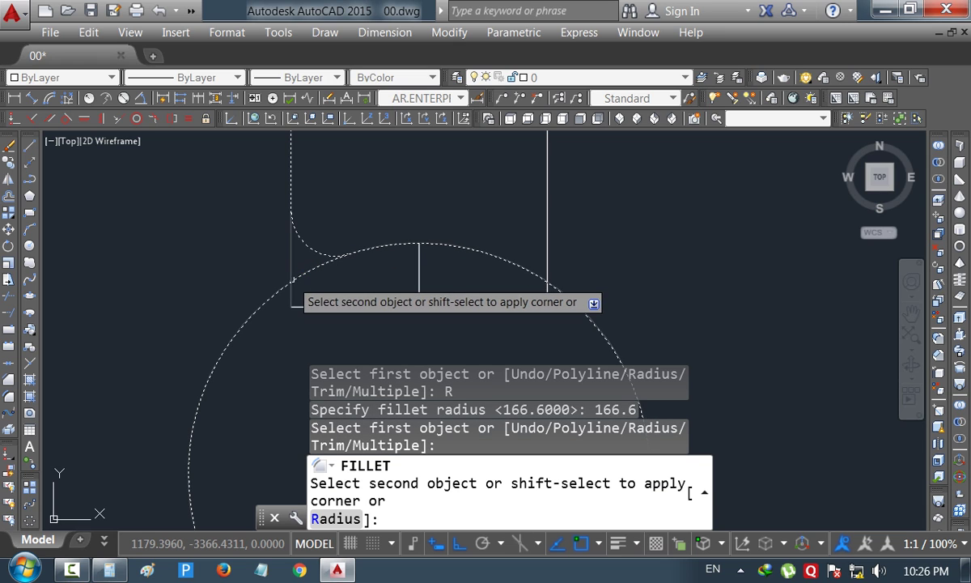
key("Escape")
type("F")
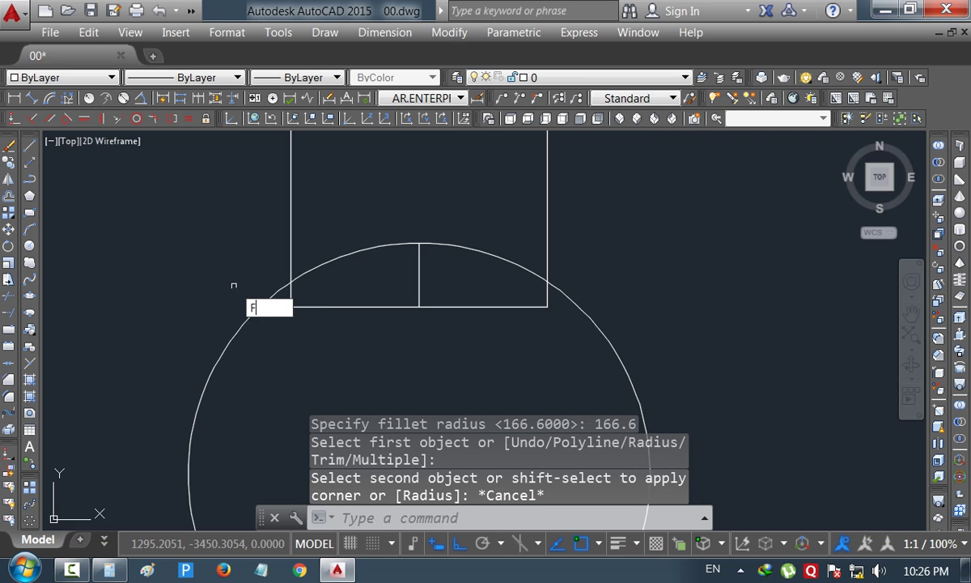
key("Return")
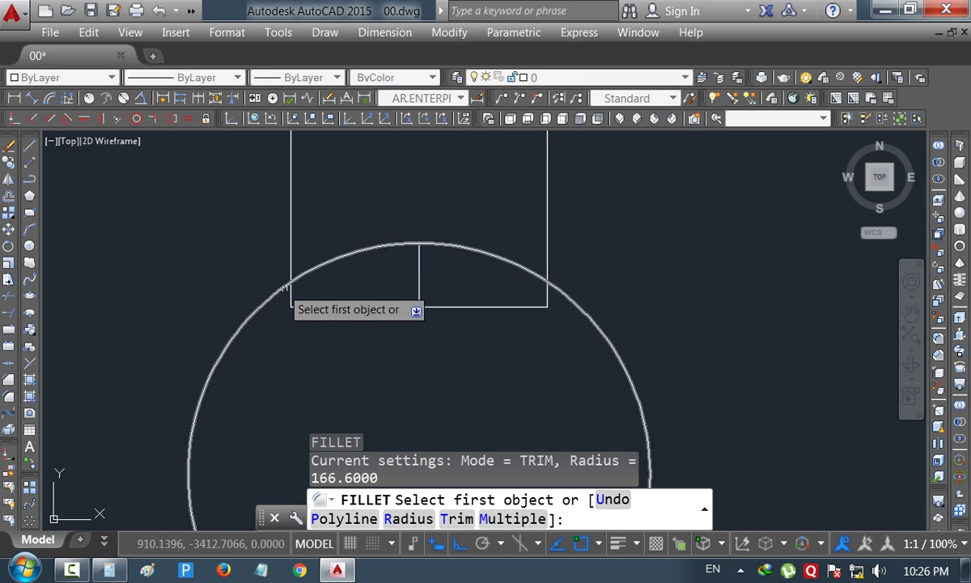
left_click(294, 275)
left_click(291, 284)
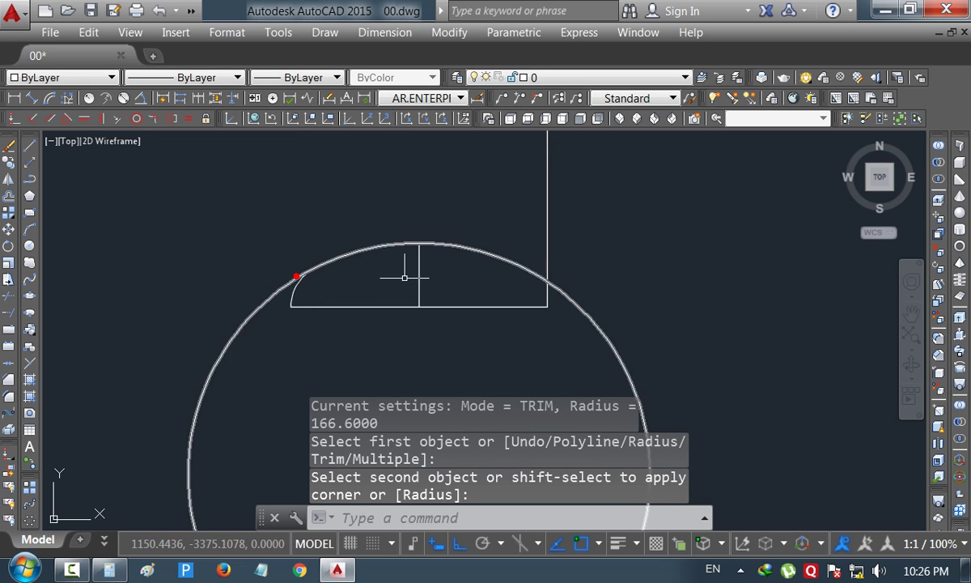
key("Return")
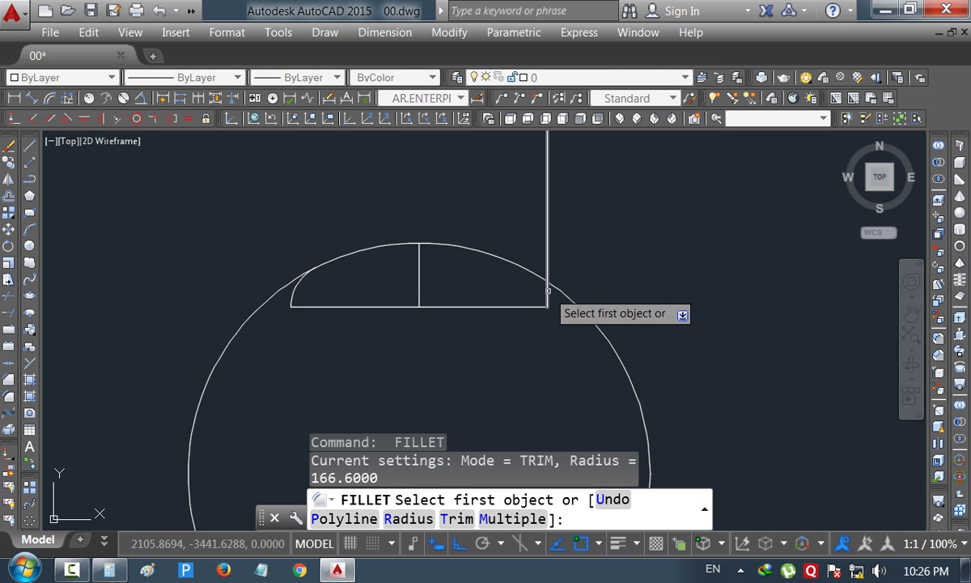
left_click(548, 290)
left_click(538, 276)
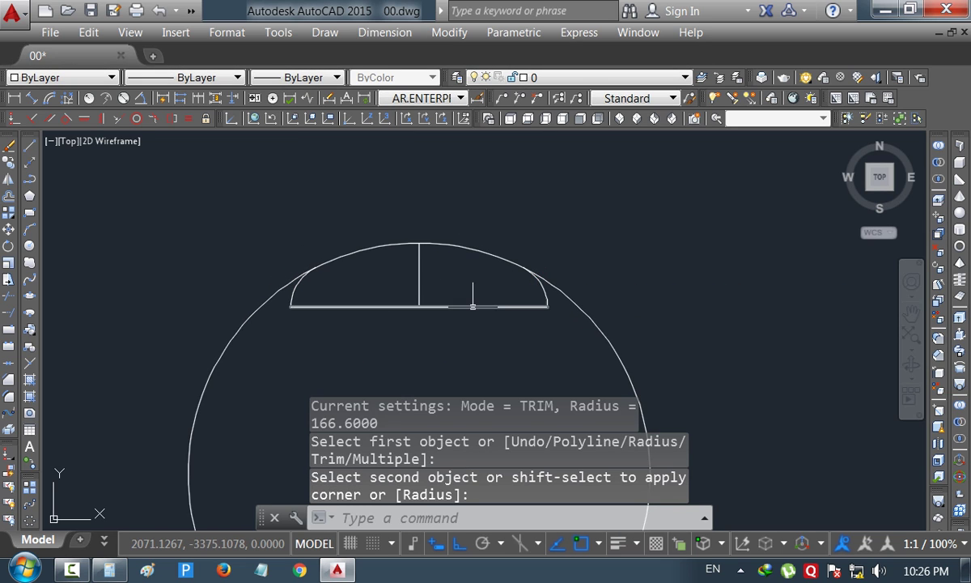
key("Escape")
- Trim away the circle's lower part and delete the vertical centre line
type("tr")
key("Return")
key("Return")
left_click(570, 310)
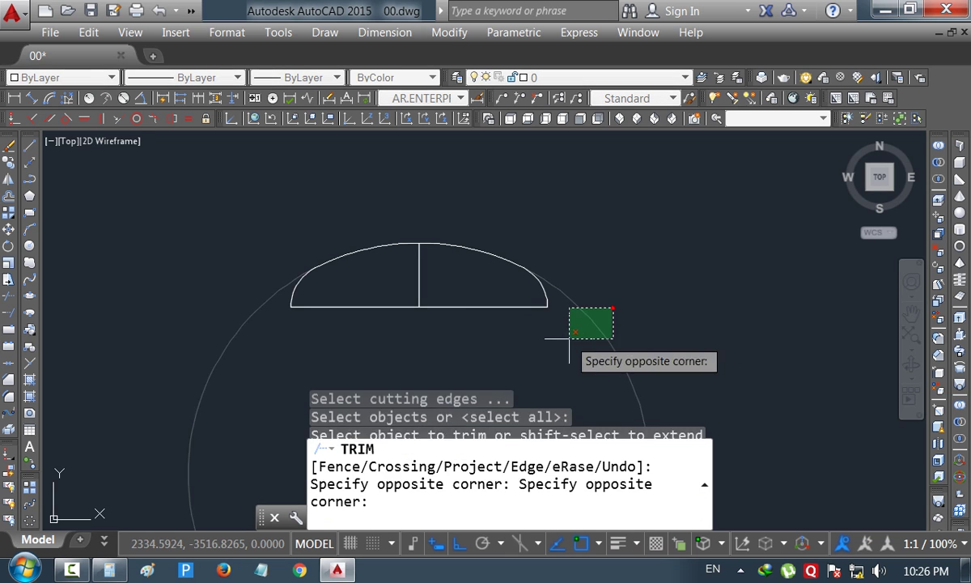
left_click(613, 341)
key("Escape")
left_click(434, 270)
left_click(397, 267)
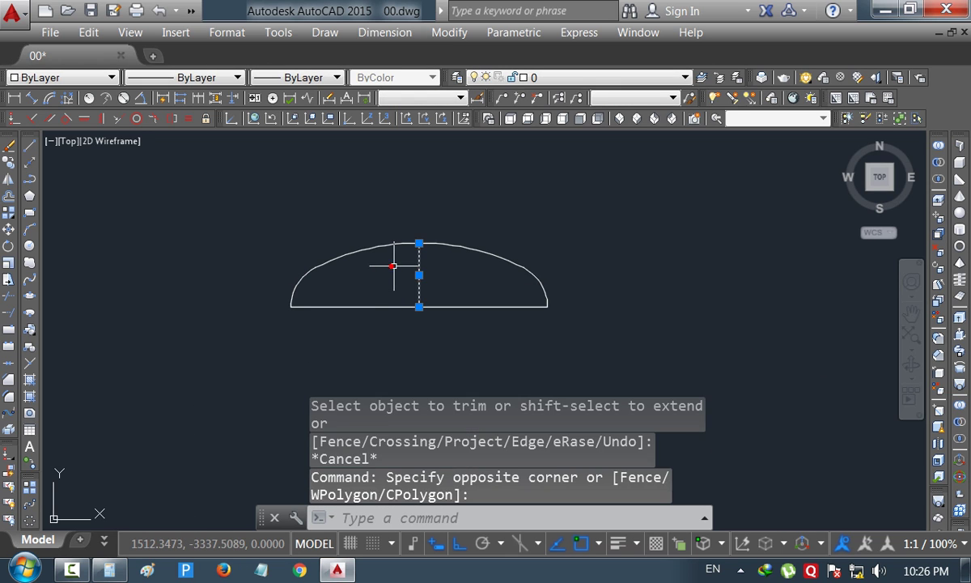
key("Delete")
- Move the finished head profile beside the dimensioned 980 × 245 dome
scroll(444, 265, "up", 2)
scroll(449, 259, "down", 2)
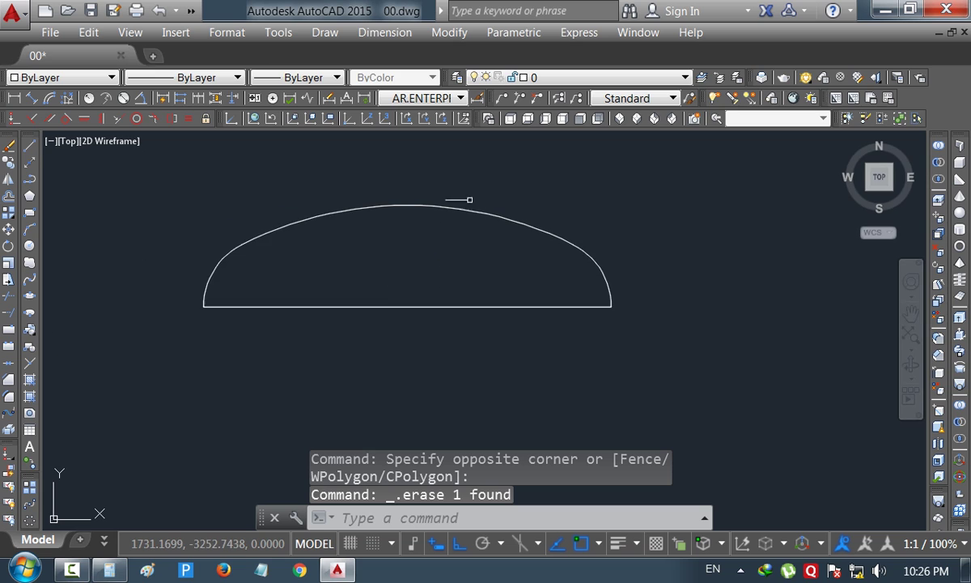
middle_click_drag(488, 211, 674, 266)
scroll(586, 254, "up", 2)
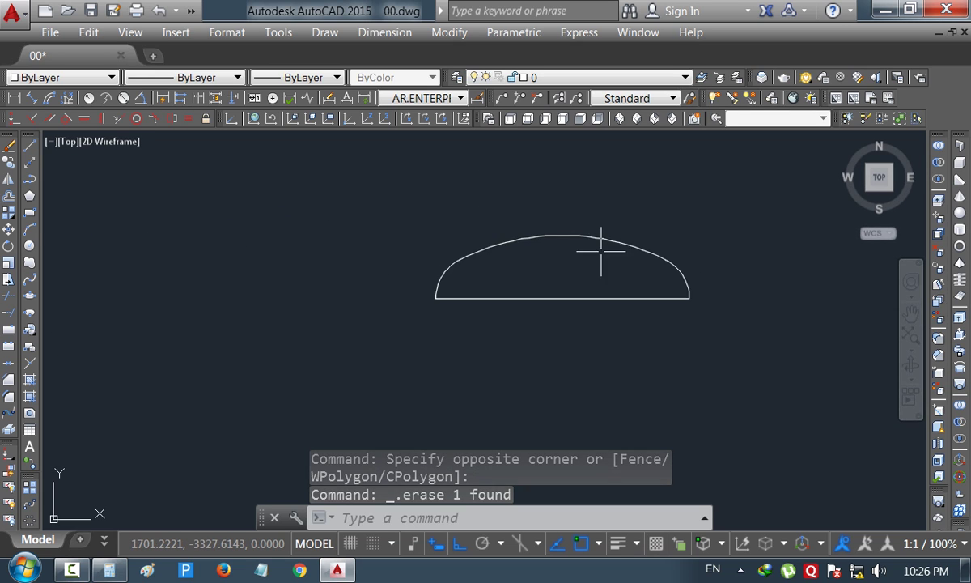
scroll(661, 249, "up", 2)
scroll(663, 250, "up", 2)
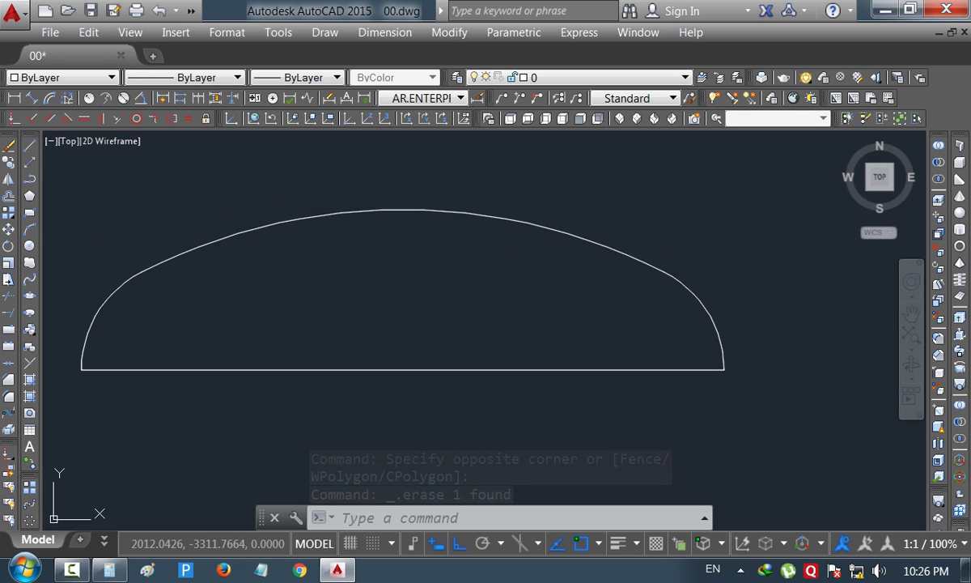
scroll(469, 253, "down", 2)
scroll(468, 253, "down", 1)
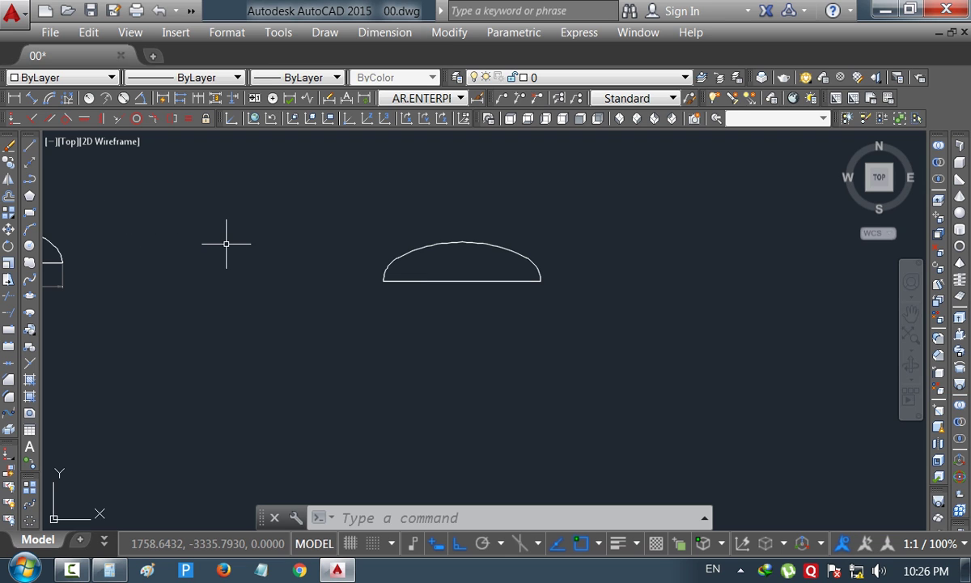
type("m")
key("Return")
left_click(263, 190)
left_click(475, 289)
right_click(573, 318)
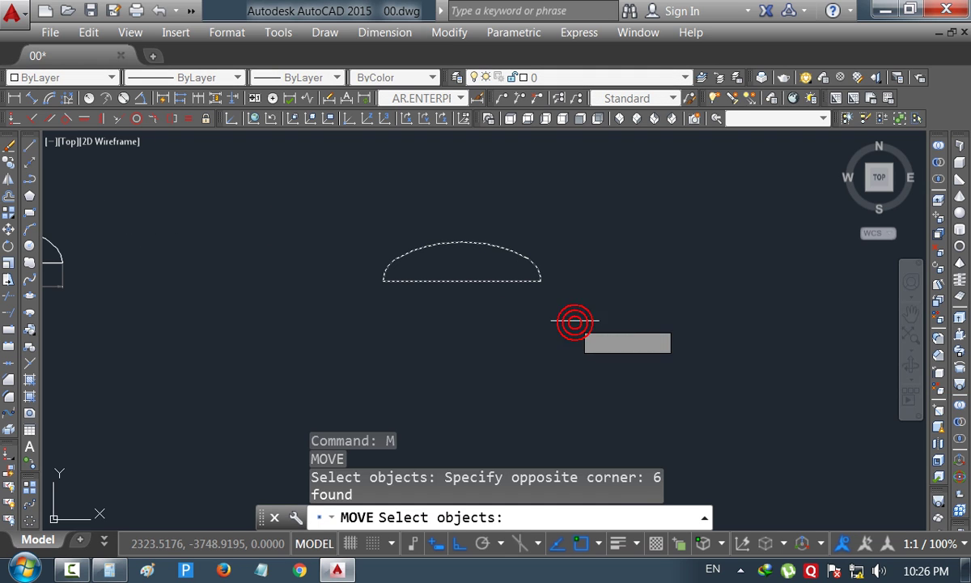
left_click(503, 317)
left_click(389, 304)
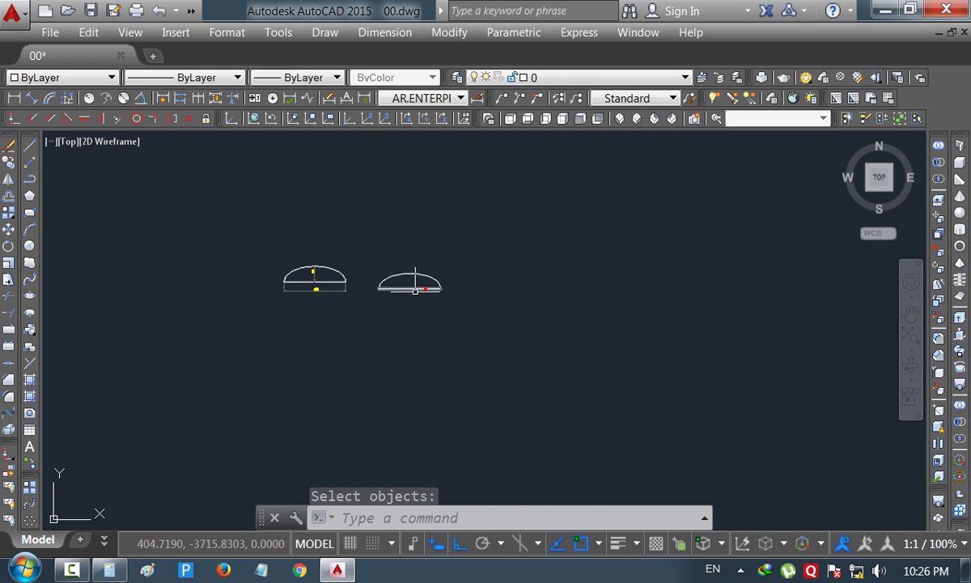
key("Escape")
scroll(196, 227, "up", 2)
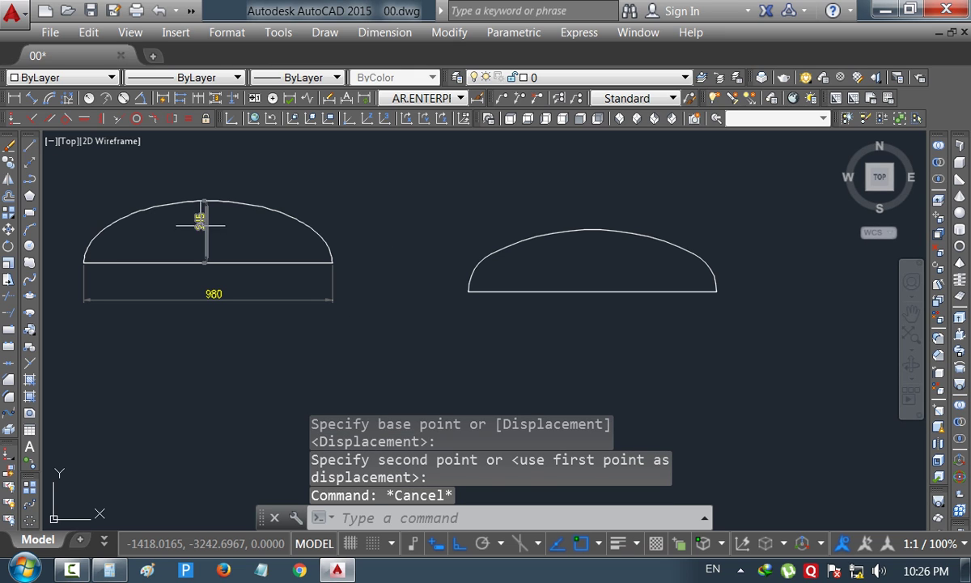
- Place radius dimensions R167 on the left knuckle arc and R882 on the crown arc
left_click(92, 102)
left_click(473, 266)
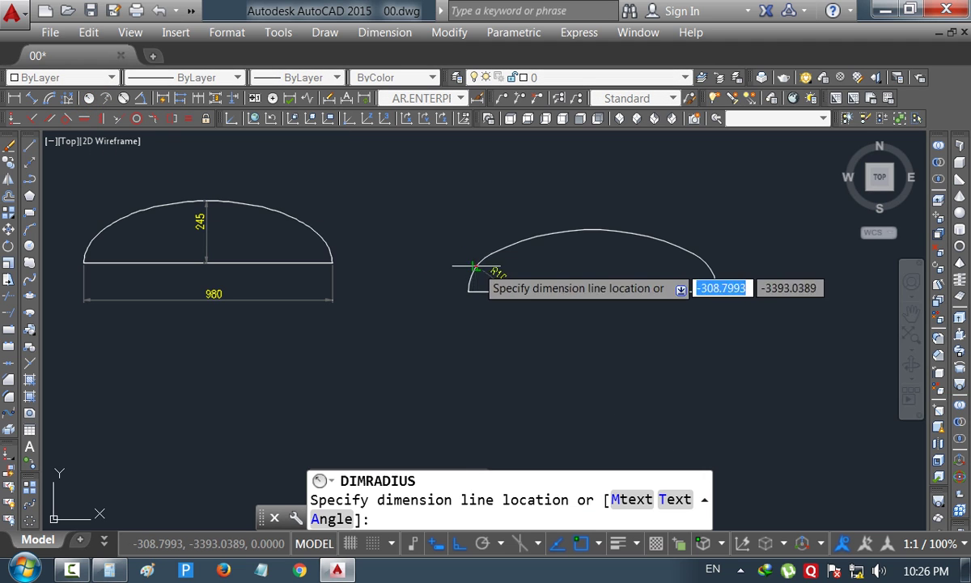
left_click(448, 217)
scroll(478, 230, "up", 2)
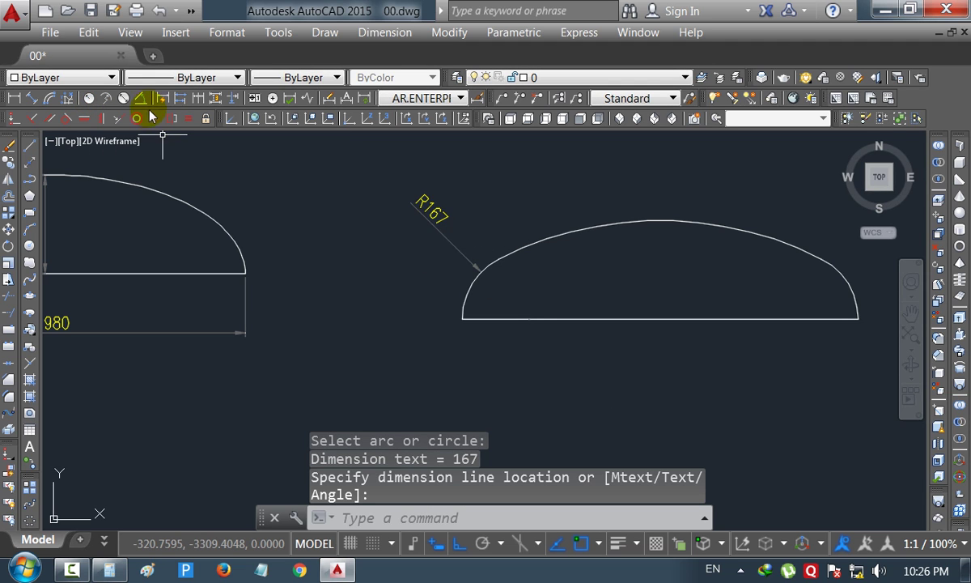
left_click(89, 98)
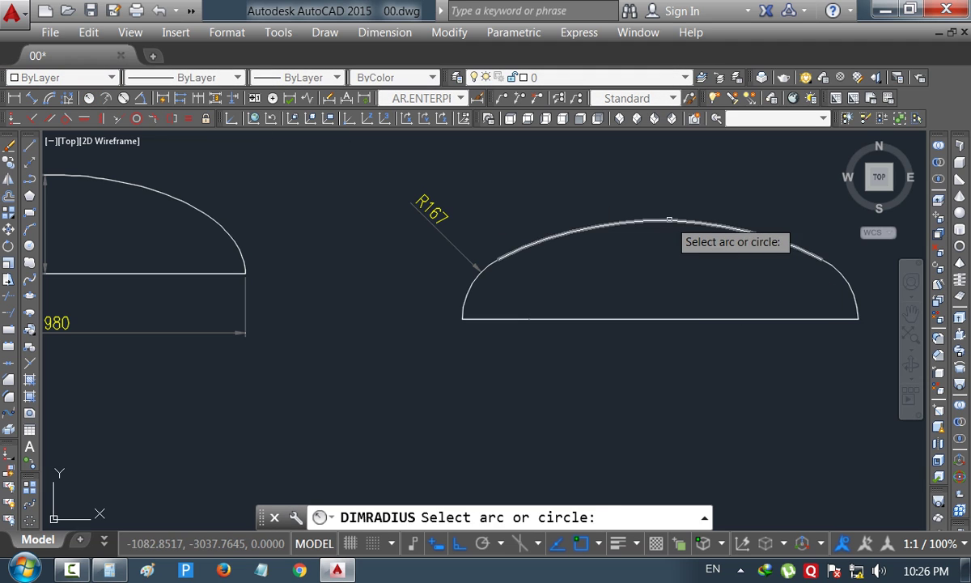
left_click(669, 220)
left_click(660, 166)
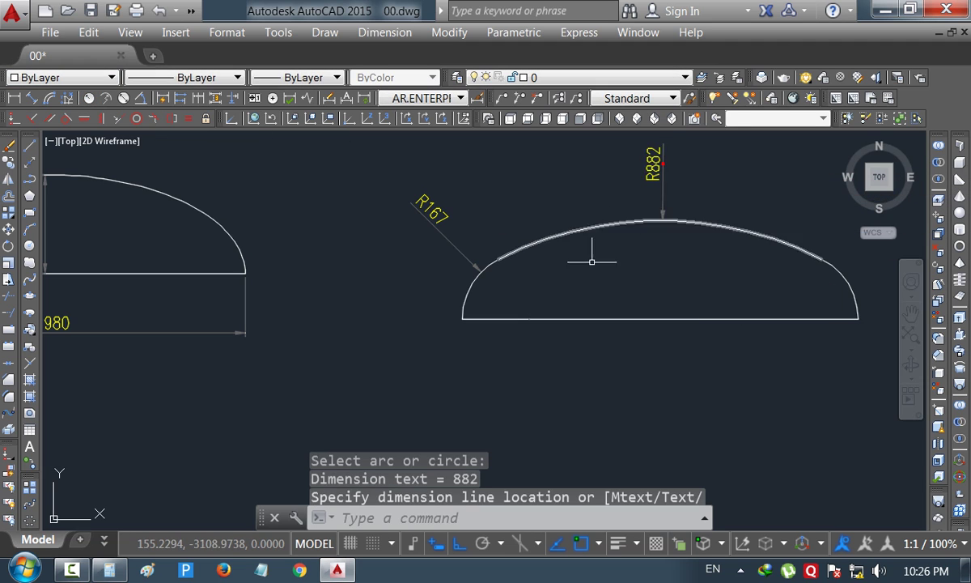
scroll(591, 261, "down", 3)
scroll(336, 265, "up", 1)
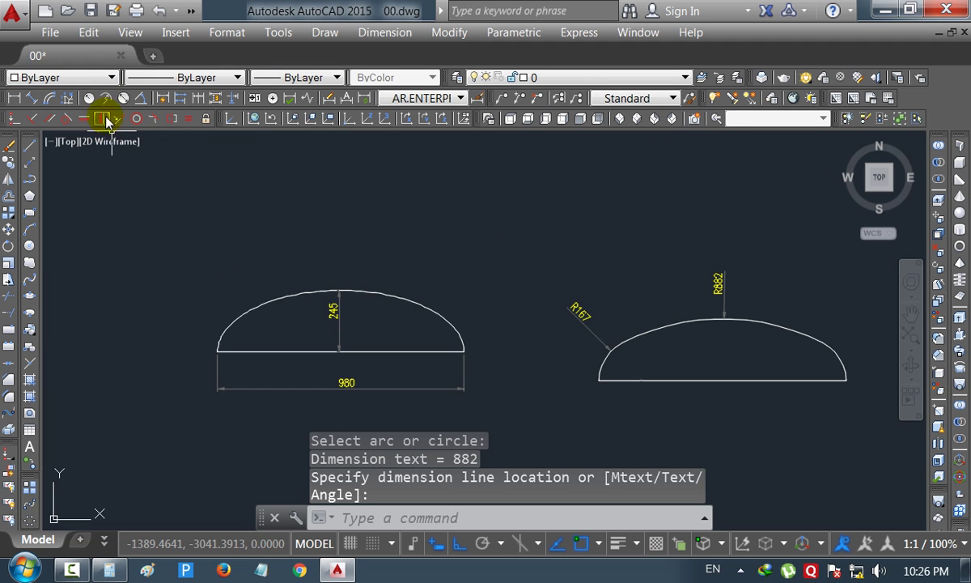
- Attempt a radius dimension on the left profile's crown, then cancel it
left_click(88, 98)
left_click(332, 293)
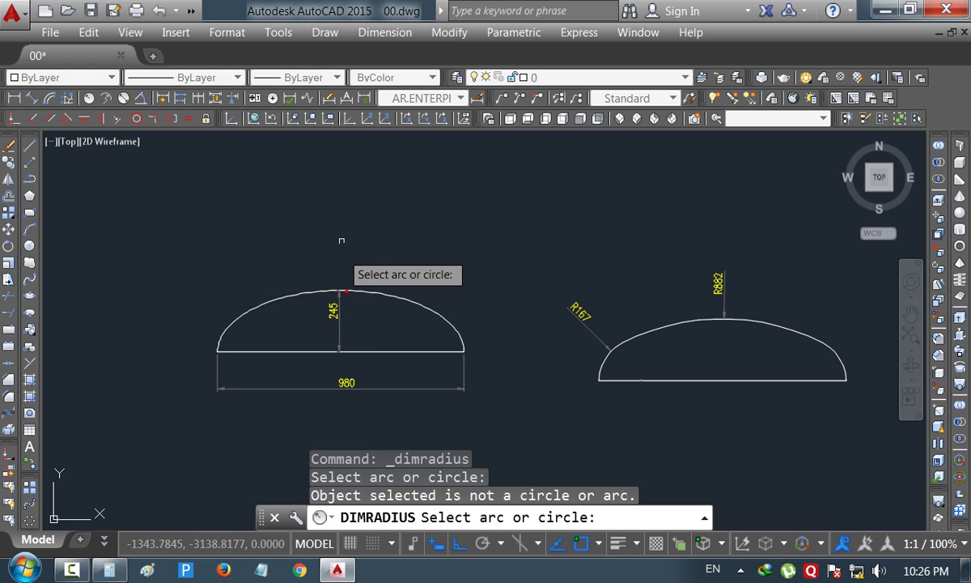
left_click(341, 225)
key("Escape")
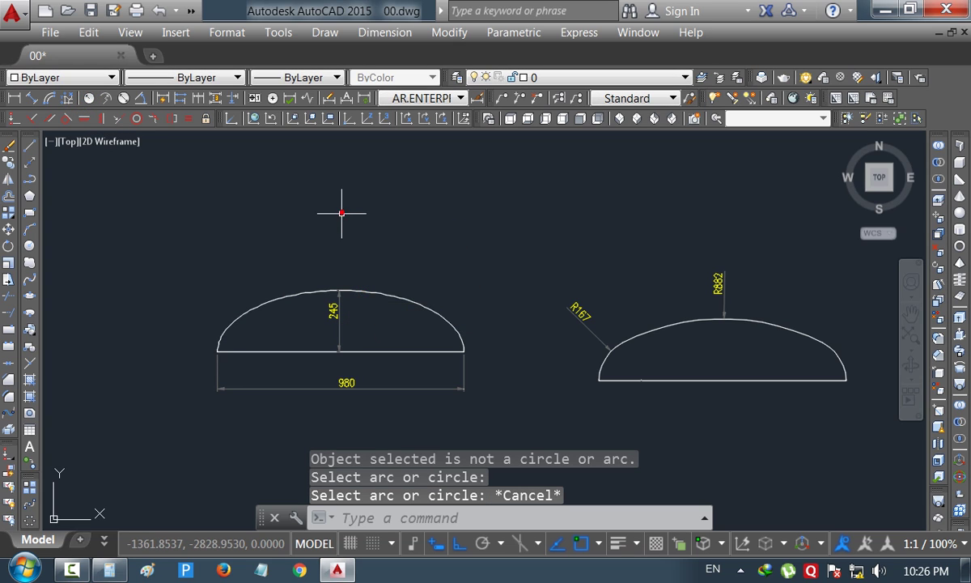
scroll(233, 211, "down", 4)
scroll(49, 215, "down", 2)
- Zoom out and back in to show the ELLIPSOIDAL DISHED 2:1 notes beside both profiles
scroll(69, 212, "up", 2)
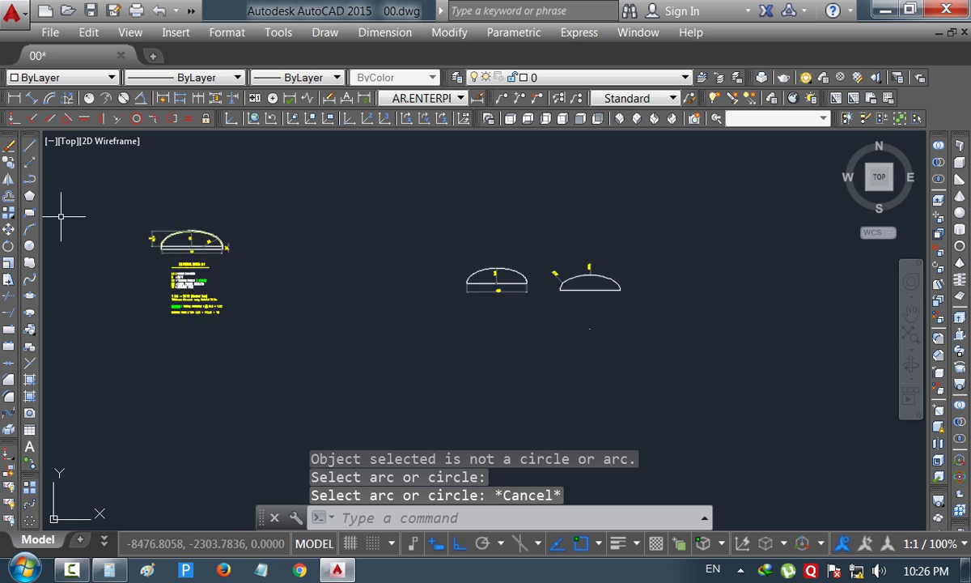
scroll(121, 267, "up", 2)
scroll(166, 328, "up", 2)
scroll(243, 235, "down", 2)
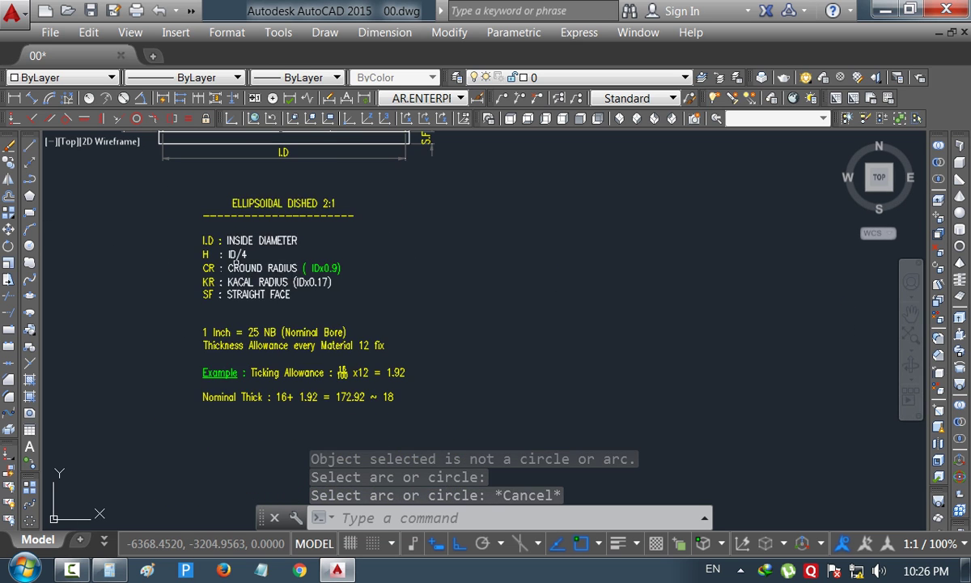
scroll(227, 268, "up", 4)
scroll(232, 267, "down", 2)
key("Escape")
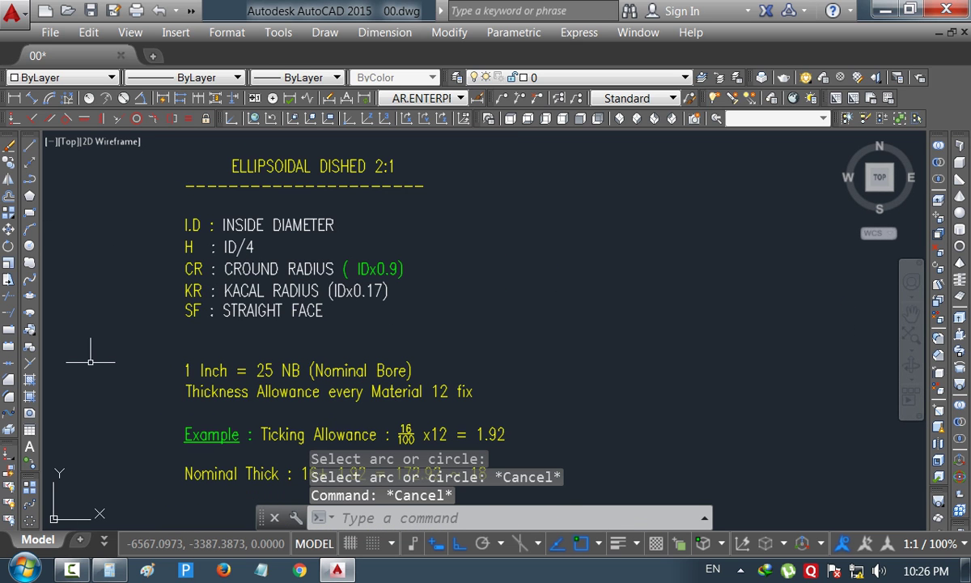